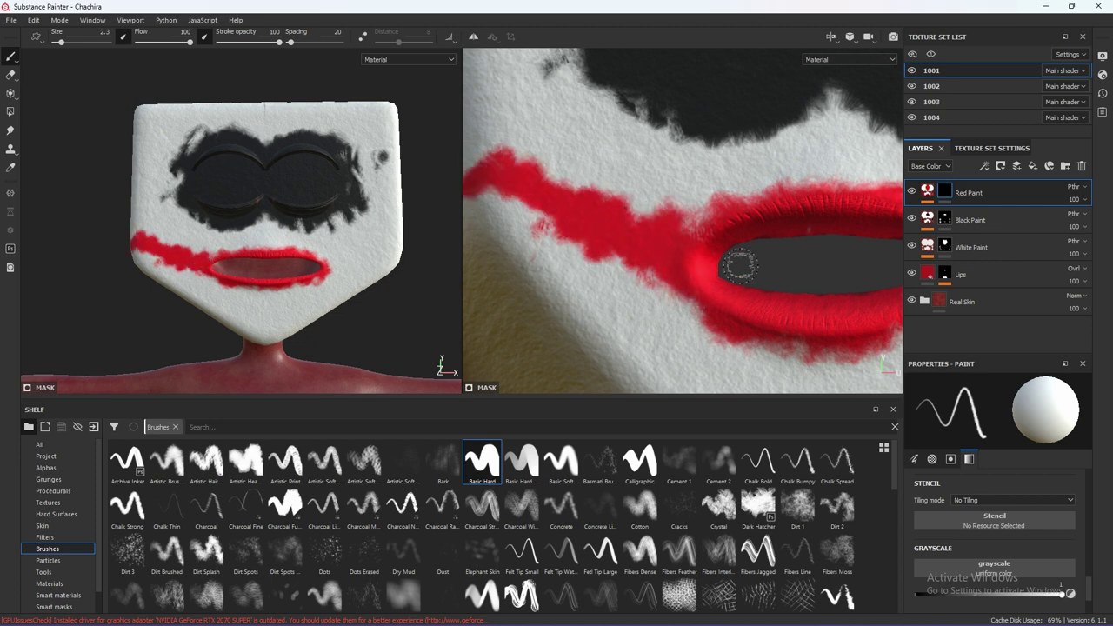
Finish the red lip paint around the mouth corner and export the outfit as an Alembic file
left_click_drag(712, 316, 616, 238, "alt")
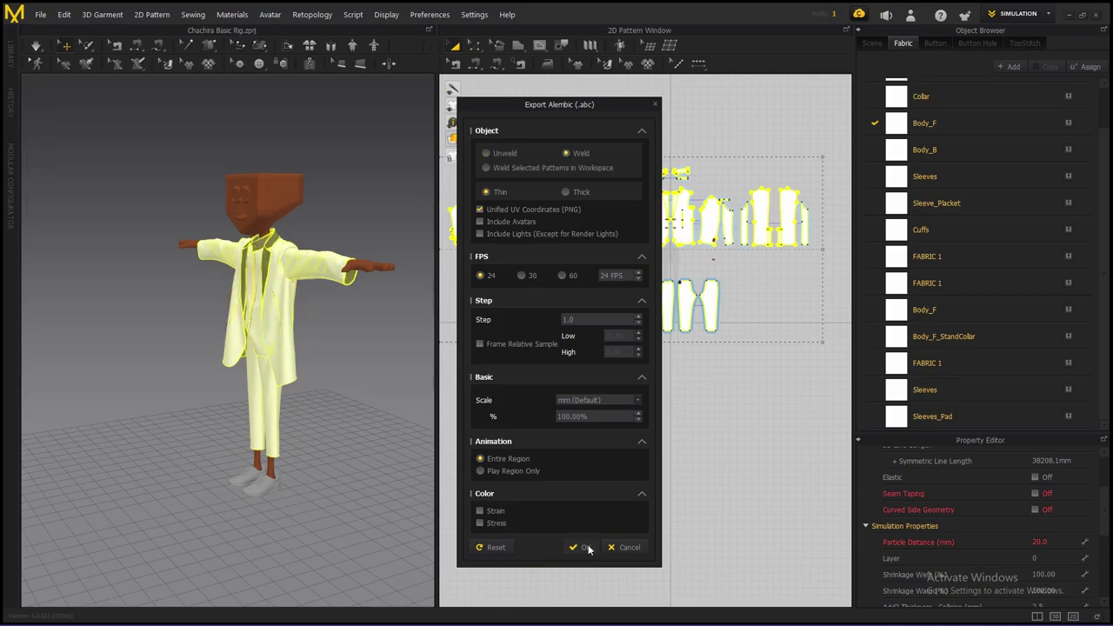
left_click(588, 548)
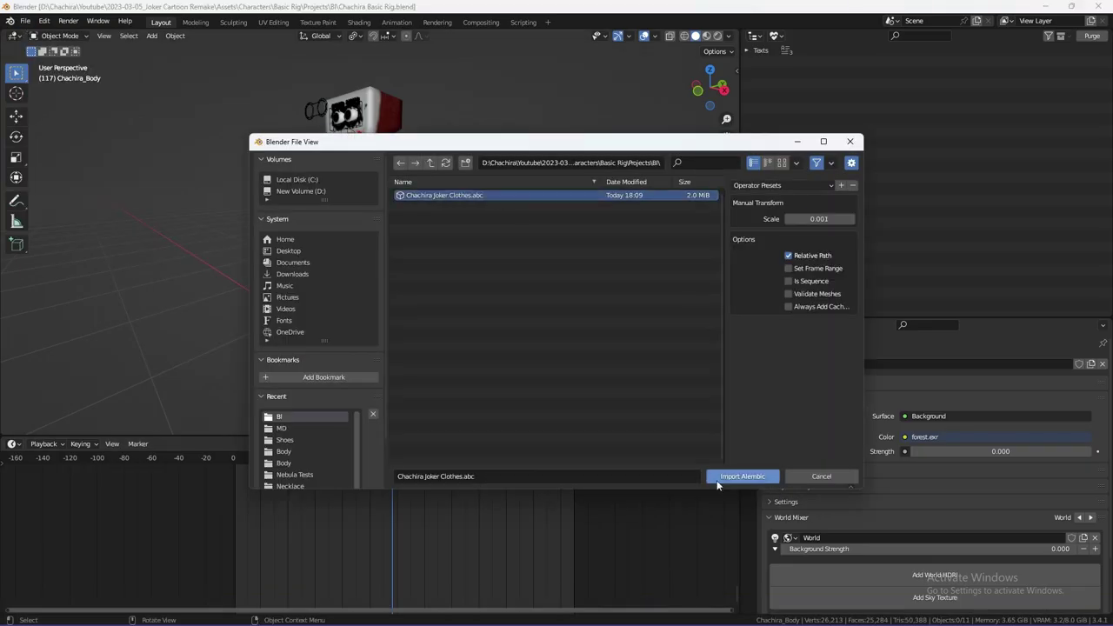
Import Chachira Joker Clothes.abc, check its Blazer material, then select the front body pattern
left_click(717, 478)
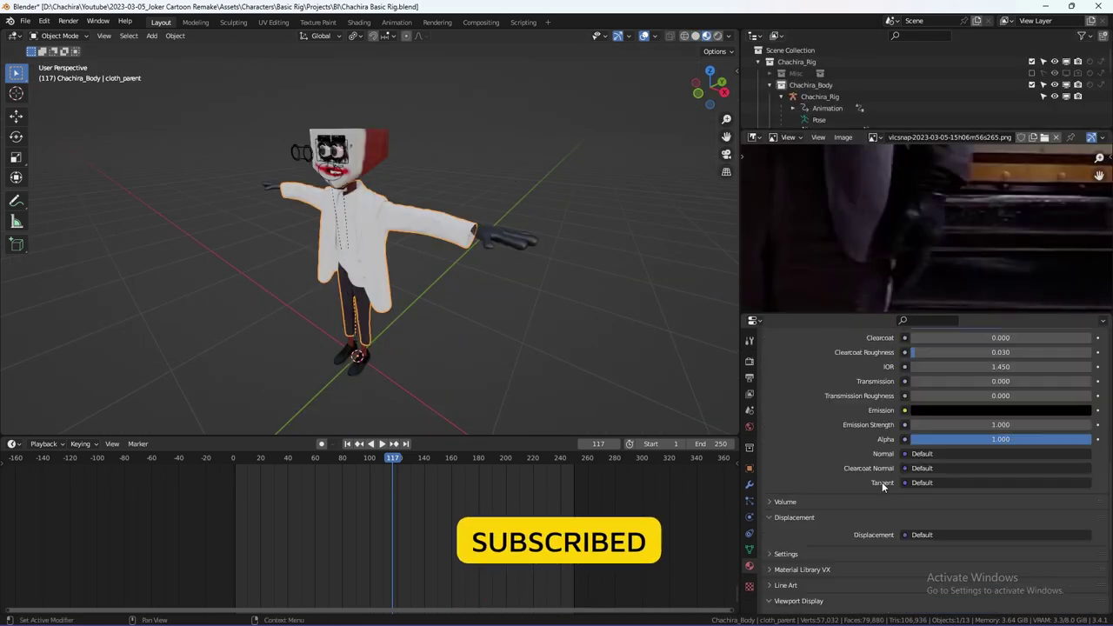
left_click(786, 349)
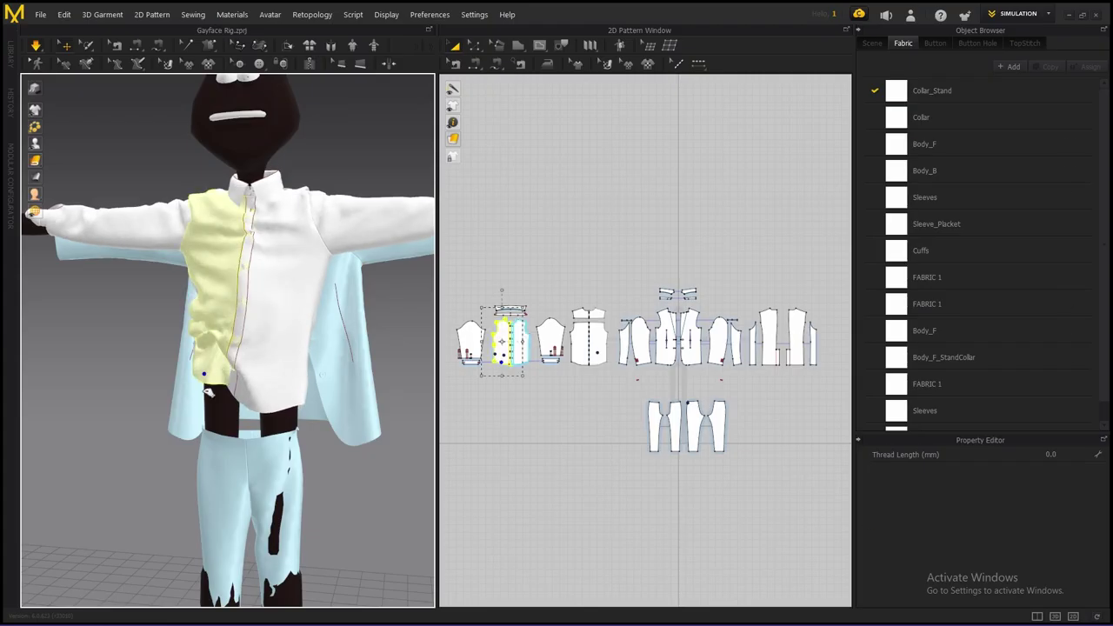
left_click(209, 393)
right_click_drag(209, 393, 275, 411)
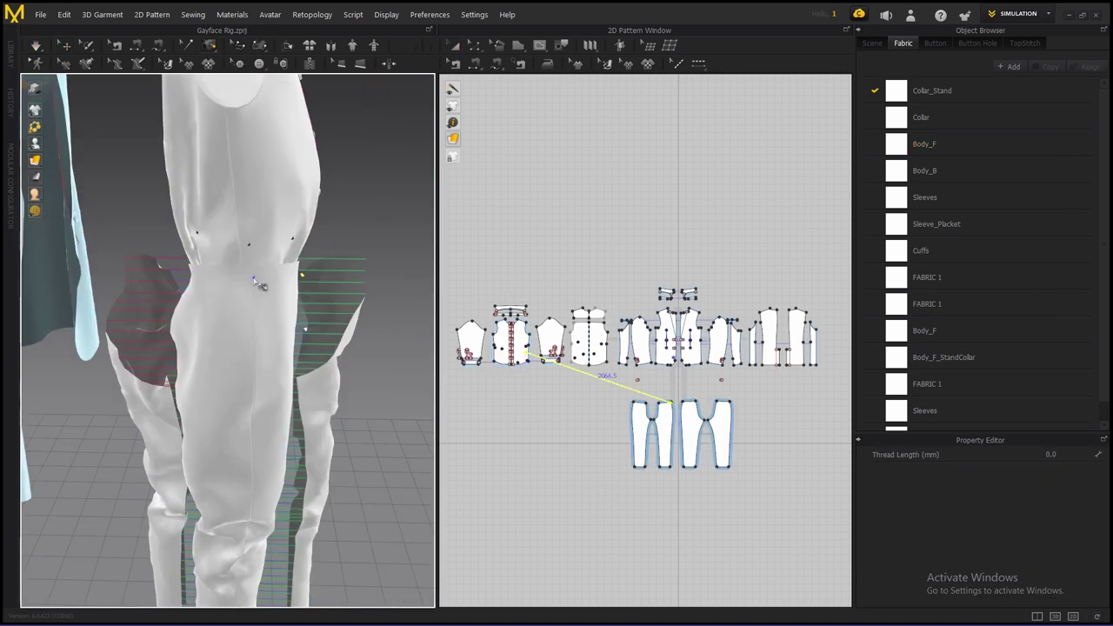
Select a pants pattern and move the necktie pattern lower on the shirt front
right_click_drag(257, 283, 171, 280)
left_click(171, 280)
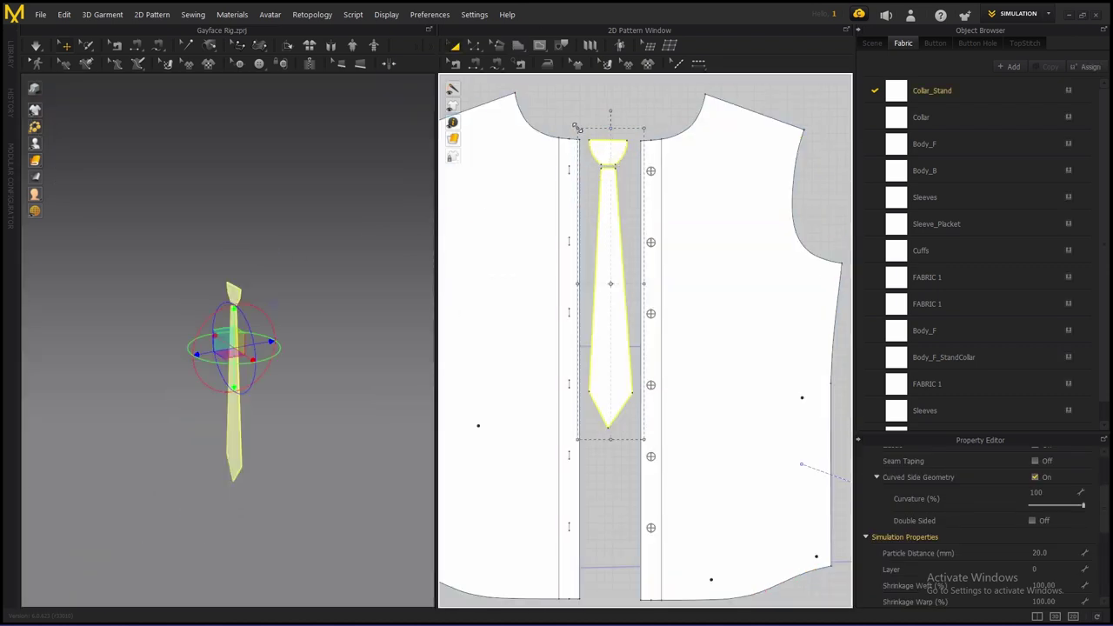
left_click_drag(575, 127, 631, 311)
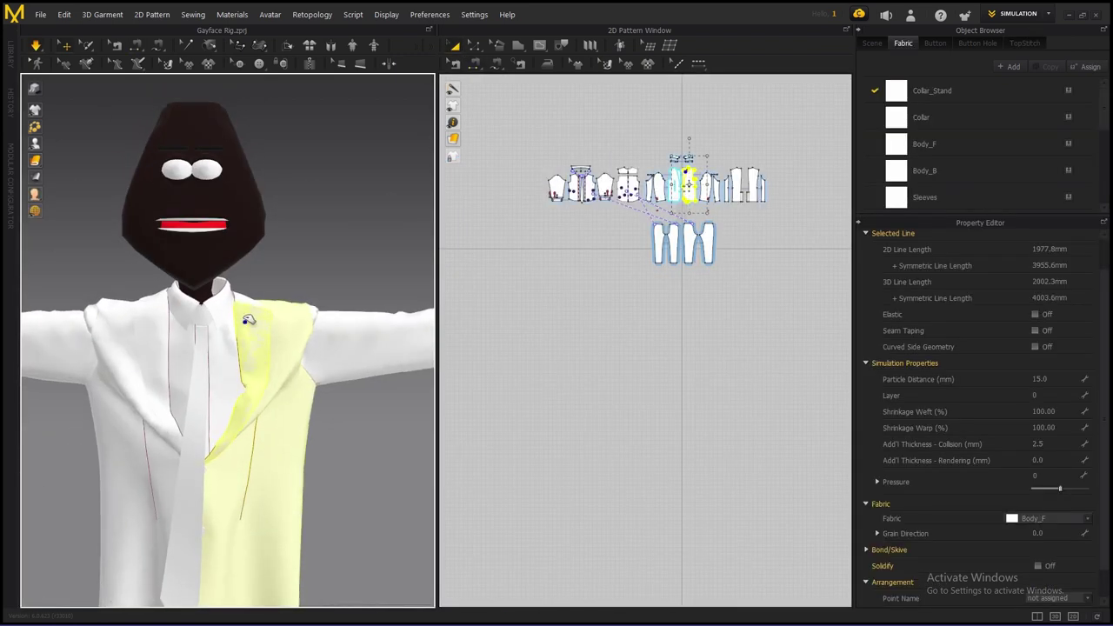
Select the collar stand seam and inspect the suit from back, side and front views
right_click_drag(248, 320, 313, 283)
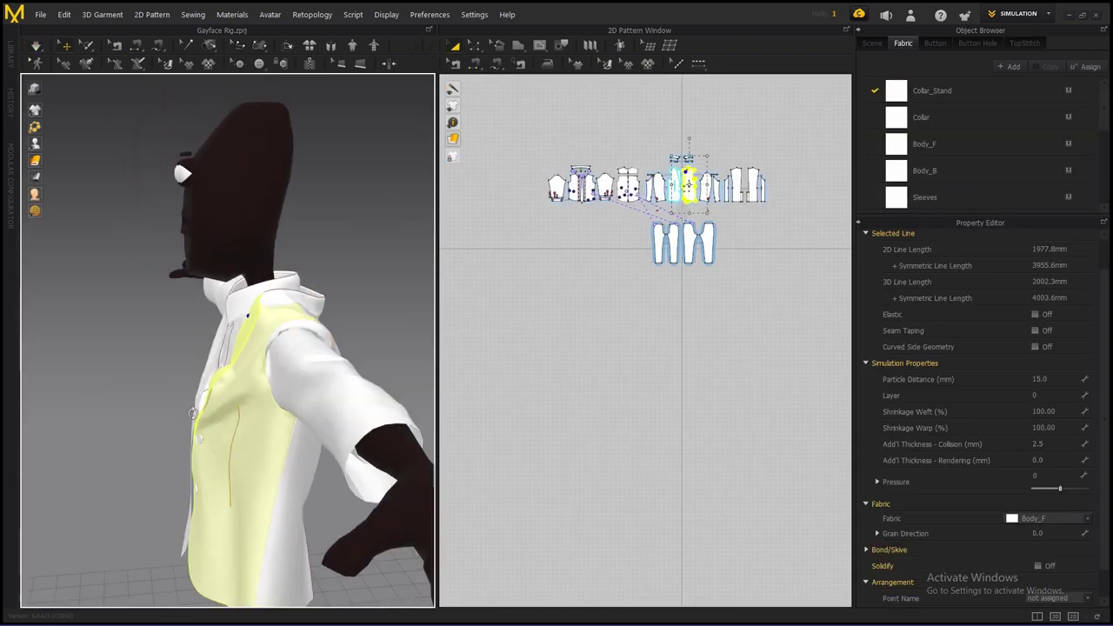
left_click(313, 283)
right_click_drag(176, 382, 369, 356)
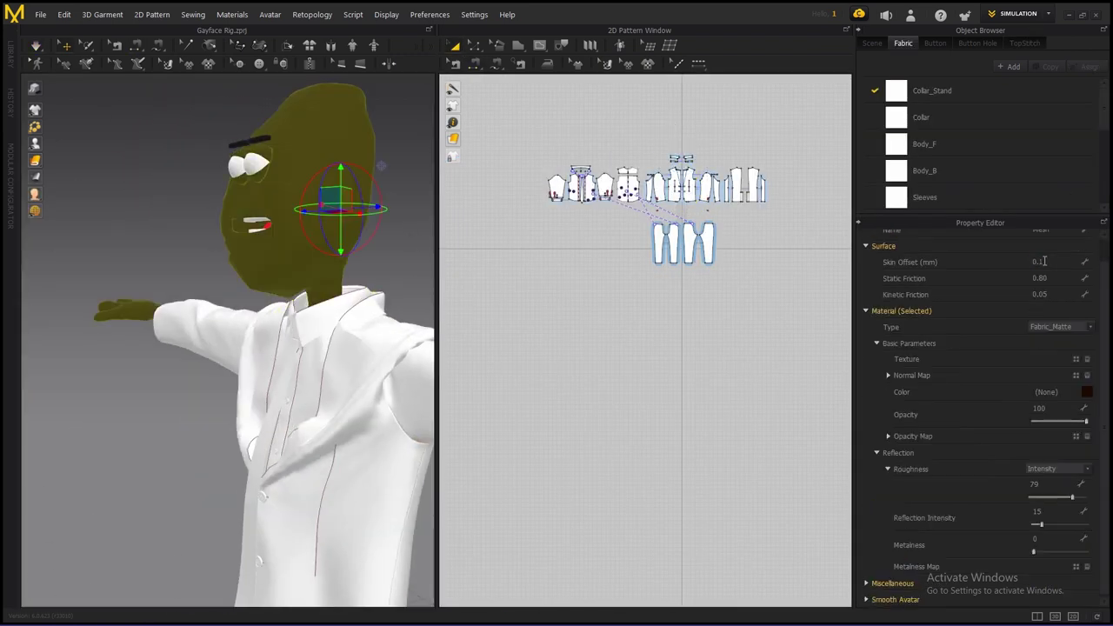
right_click_drag(170, 142, 314, 385)
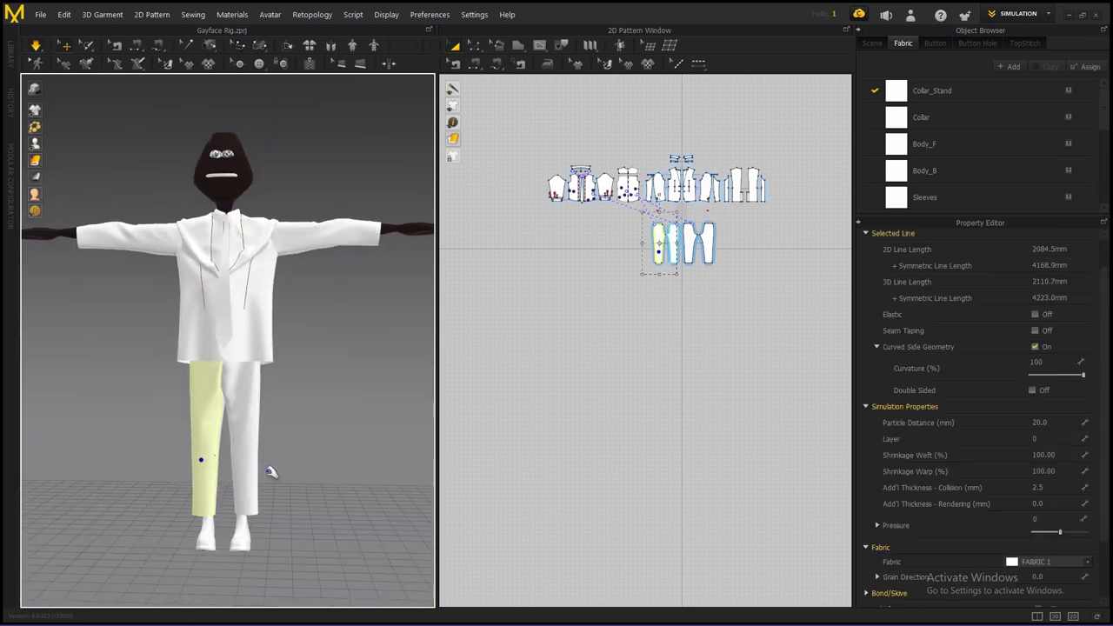
right_click_drag(271, 472, 348, 470)
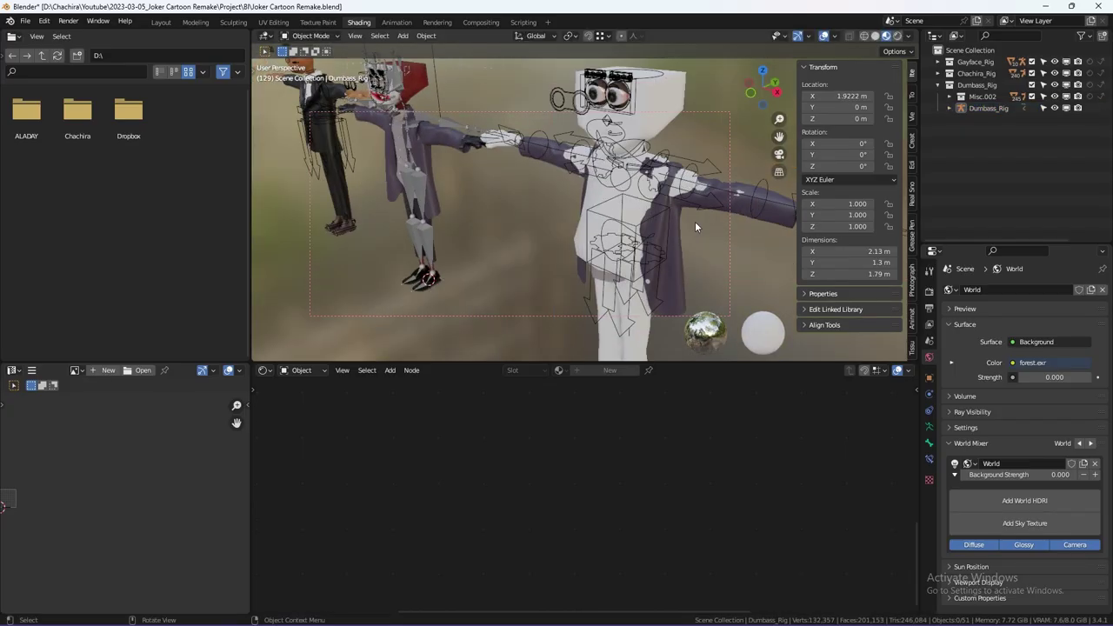
In the Layout workspace, show Material Preview shading with a blurred HDRI street backdrop
left_click(950, 96)
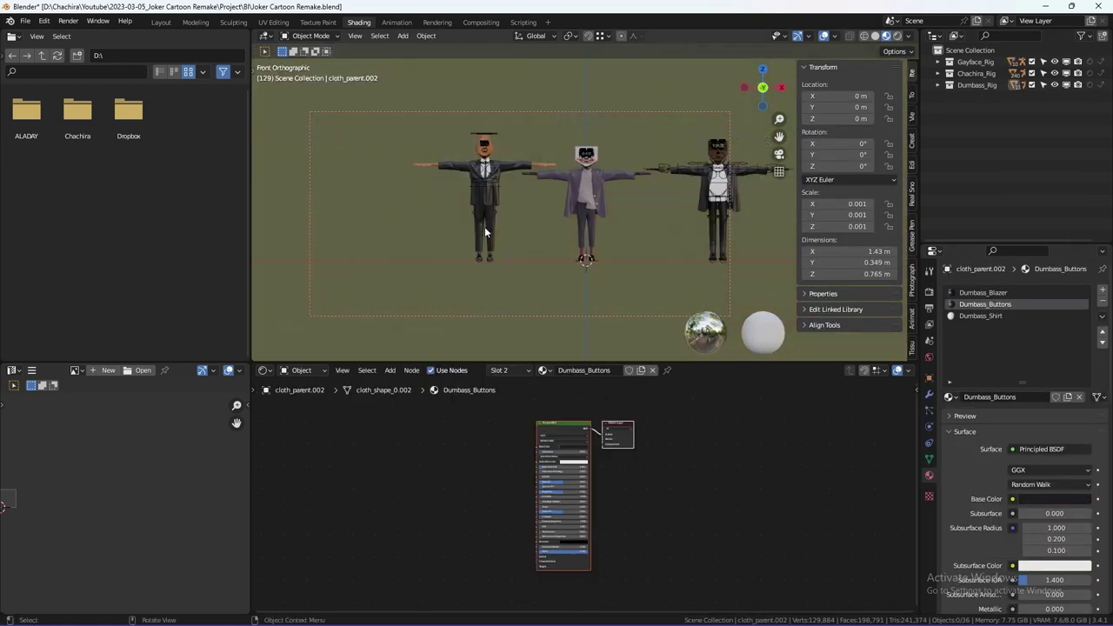
left_click(161, 21)
left_click(811, 36)
left_click(833, 36)
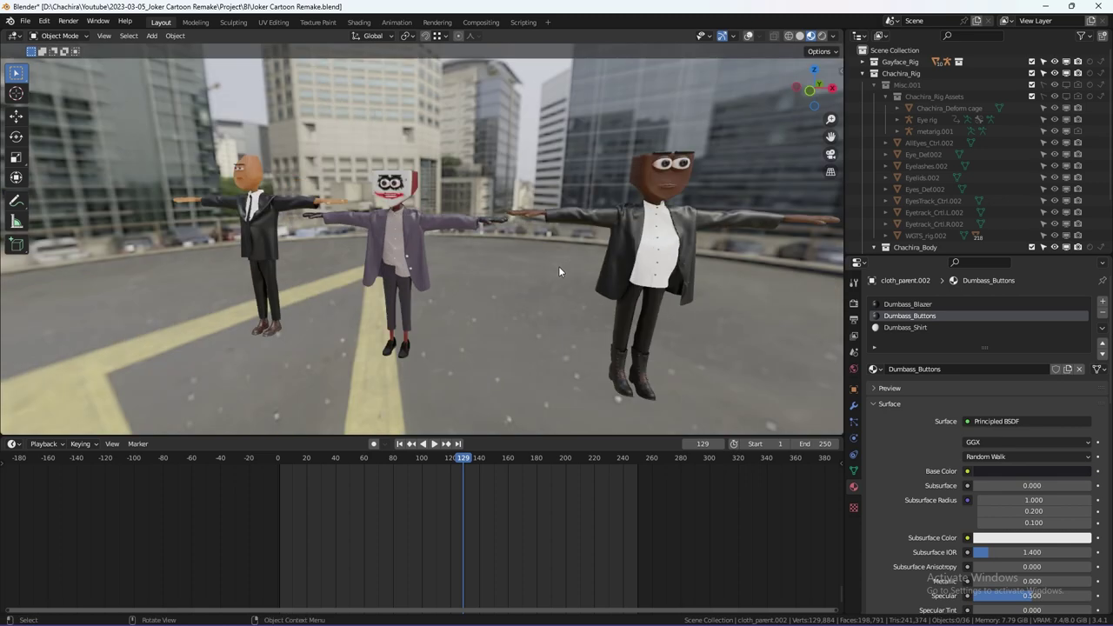
mouse_move(558, 266)
middle_mouse_down()
mouse_move(445, 268)
mouse_move(548, 272)
mouse_move(361, 245)
mouse_move(567, 282)
middle_mouse_up()
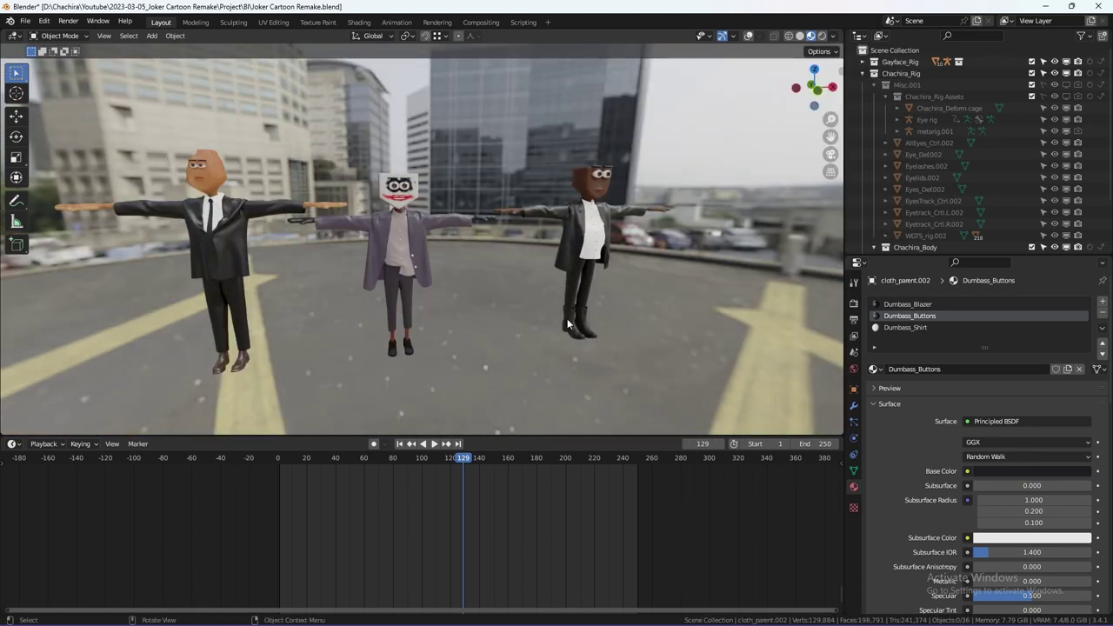
Set a straight front view of the characters and save Joker Cartoon Remake.blend
key("ctrl+space")
key("KP_1")
key("ctrl+space")
key("ctrl+s")
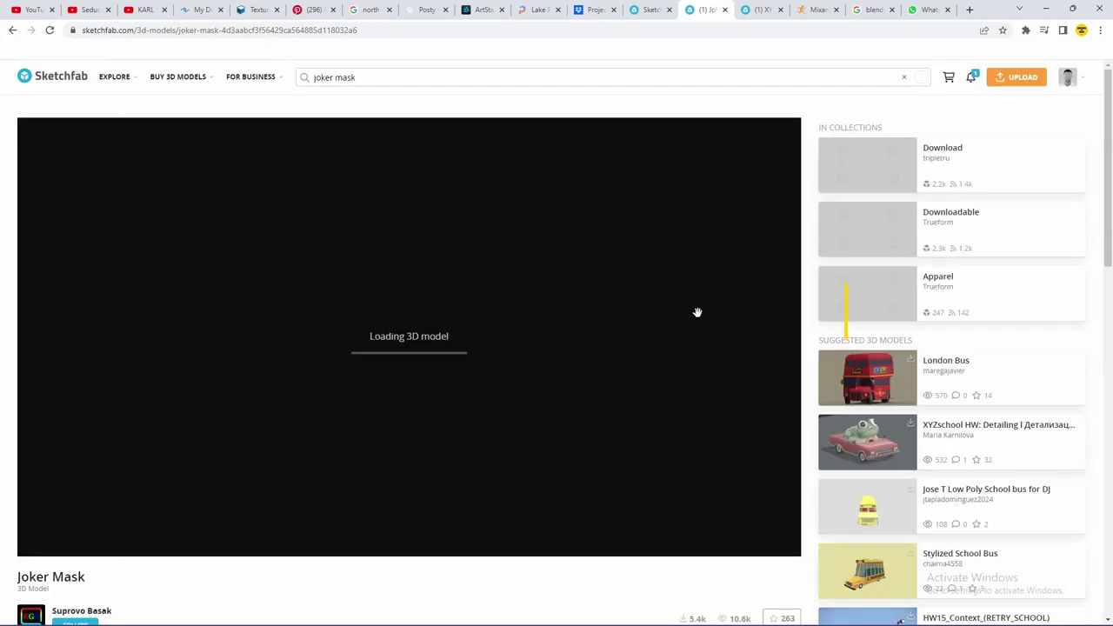
Download the Joker Mask model as joker-mask.zip, then open the animated shotgun model page
scroll(697, 312, "down", 3)
left_click(70, 420)
left_click(651, 355)
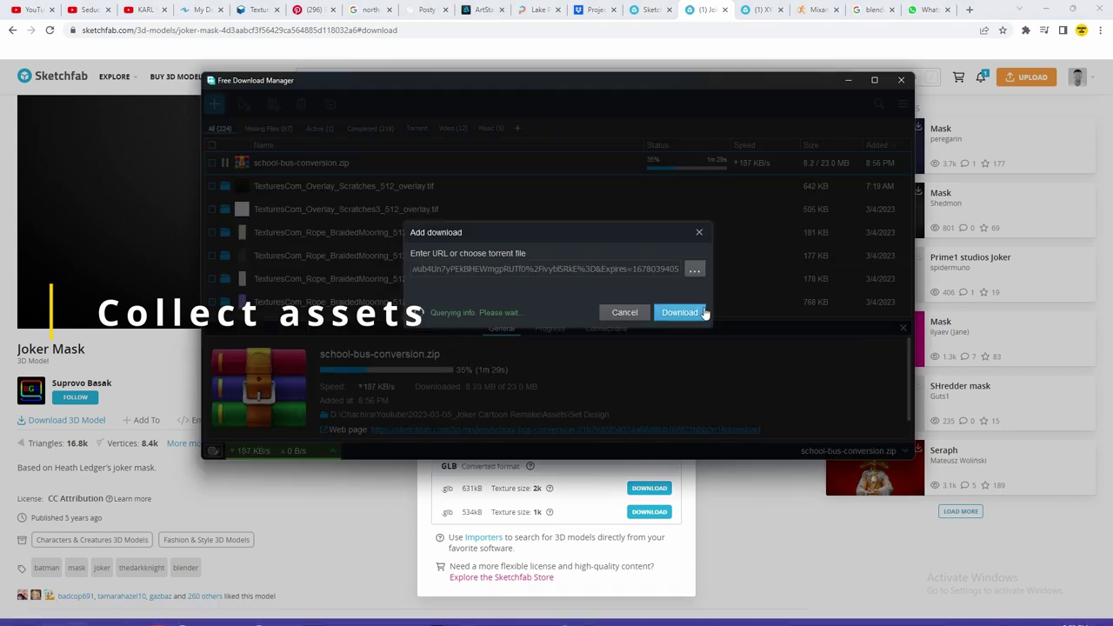
left_click(678, 334)
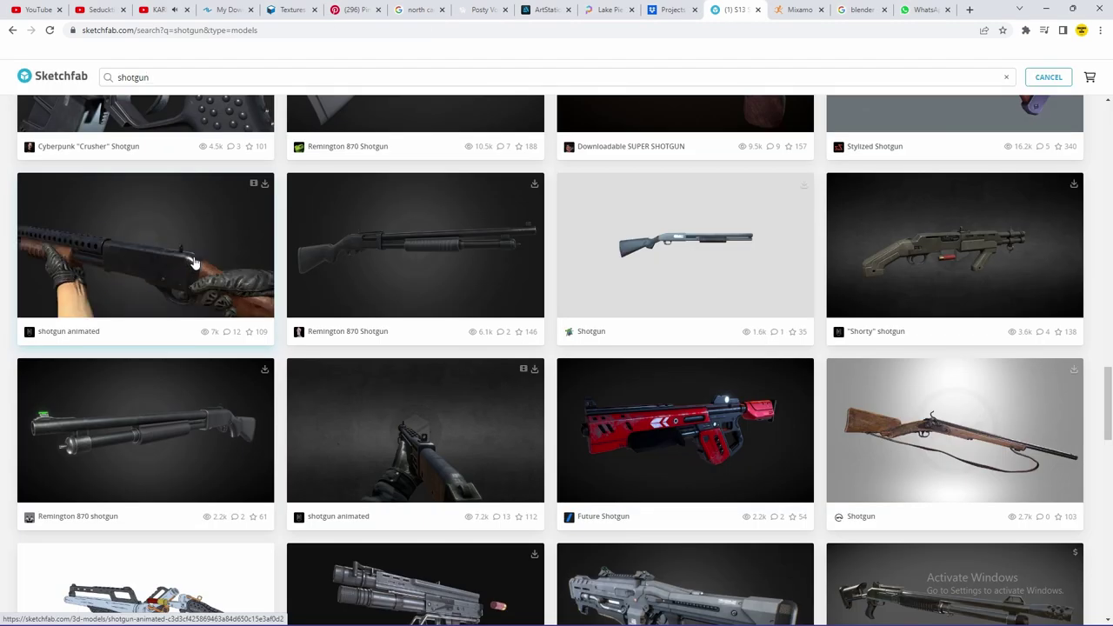
left_click(193, 263)
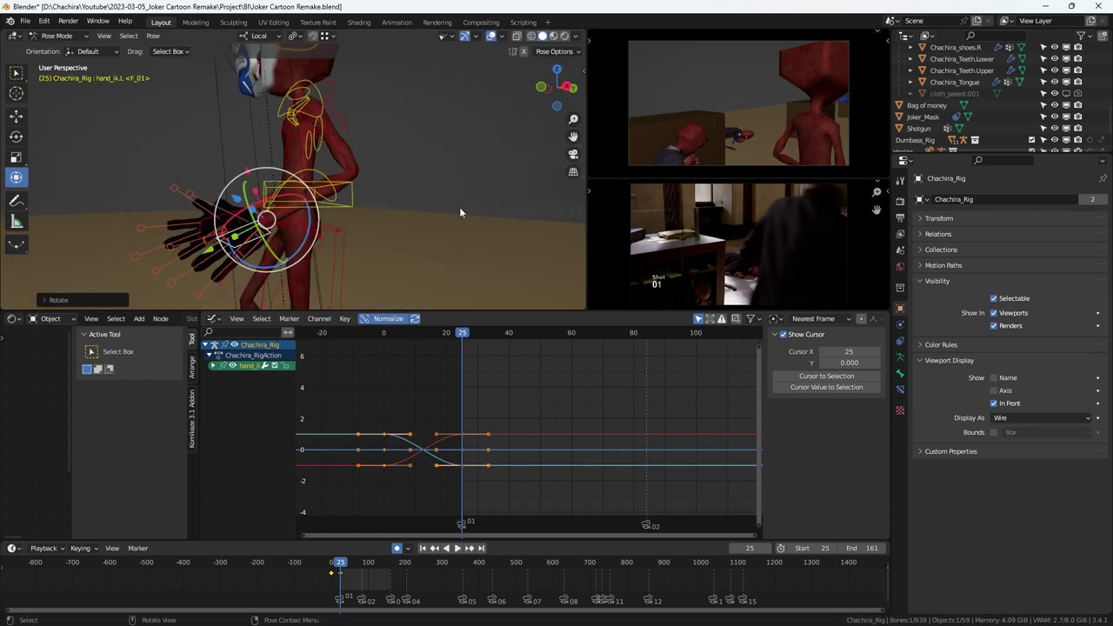
Rotate Chachira's chest and head bones at frame 25, checking the pose from the side
middle_click_drag(419, 204, 372, 225)
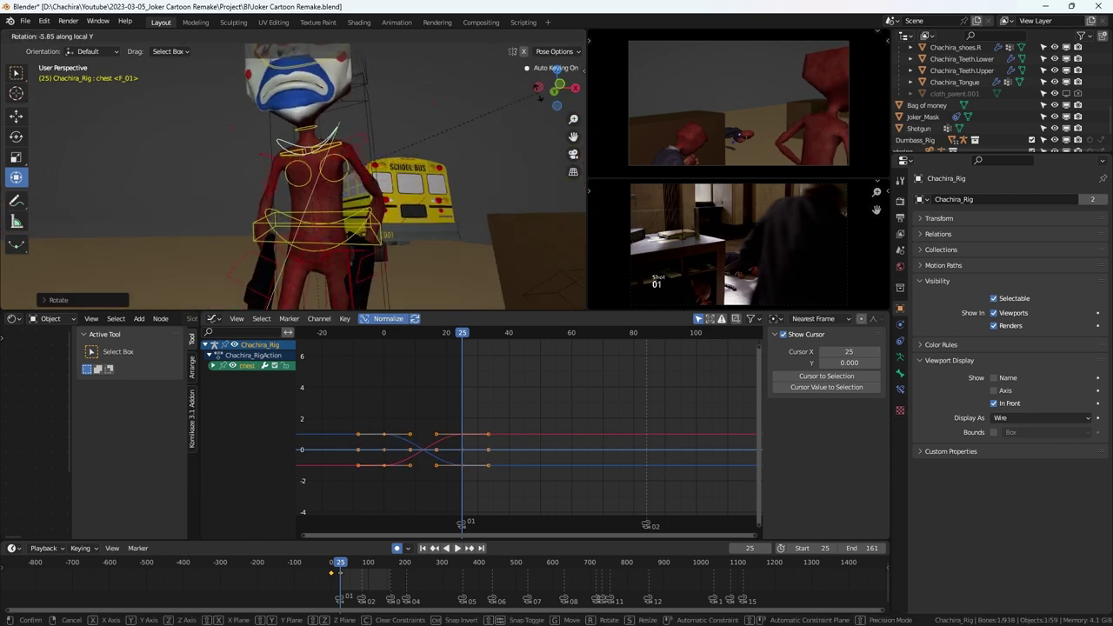
left_click(500, 155)
middle_click_drag(500, 155, 298, 160)
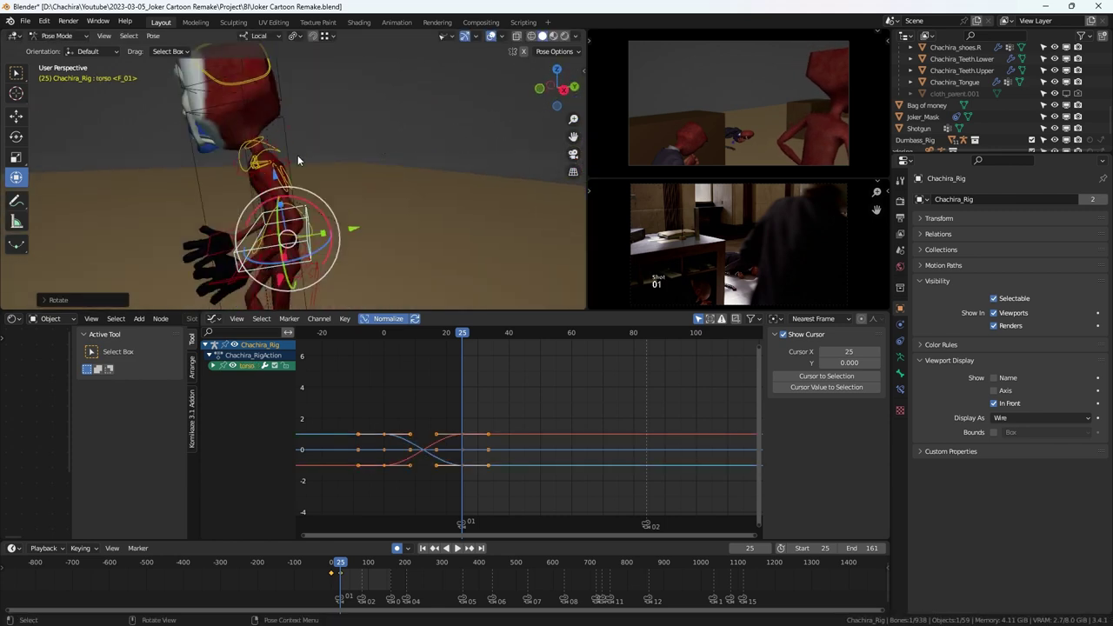
left_click(465, 112)
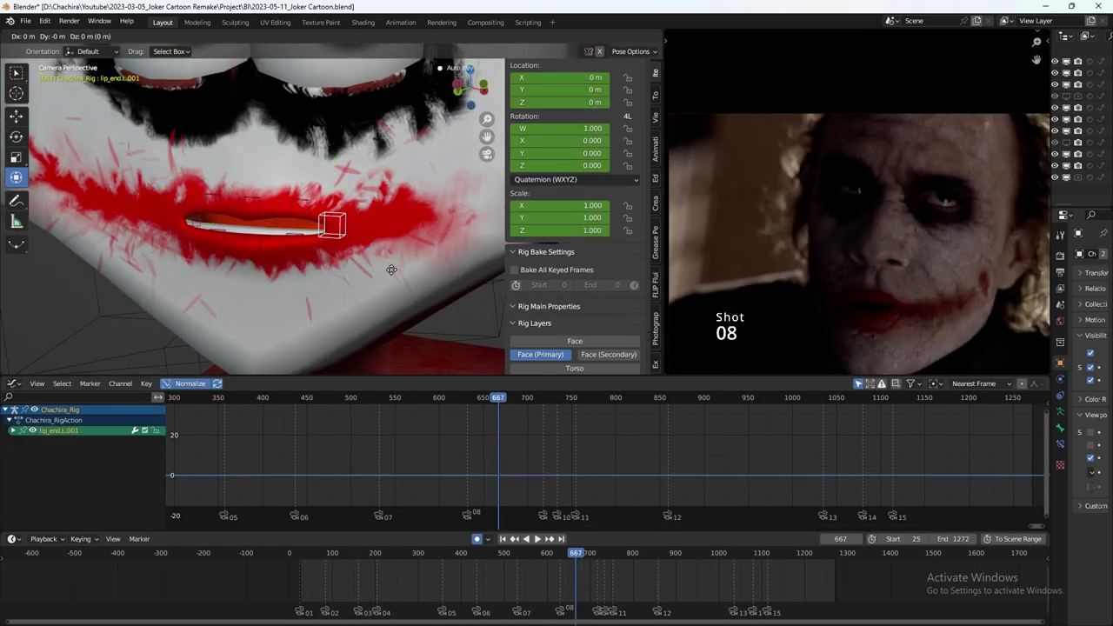
Select the lip corner bones and key location, rotation and scale on all lip bones
left_click(391, 270)
scroll(391, 269, "down", 3)
left_click(294, 233)
left_click(301, 225)
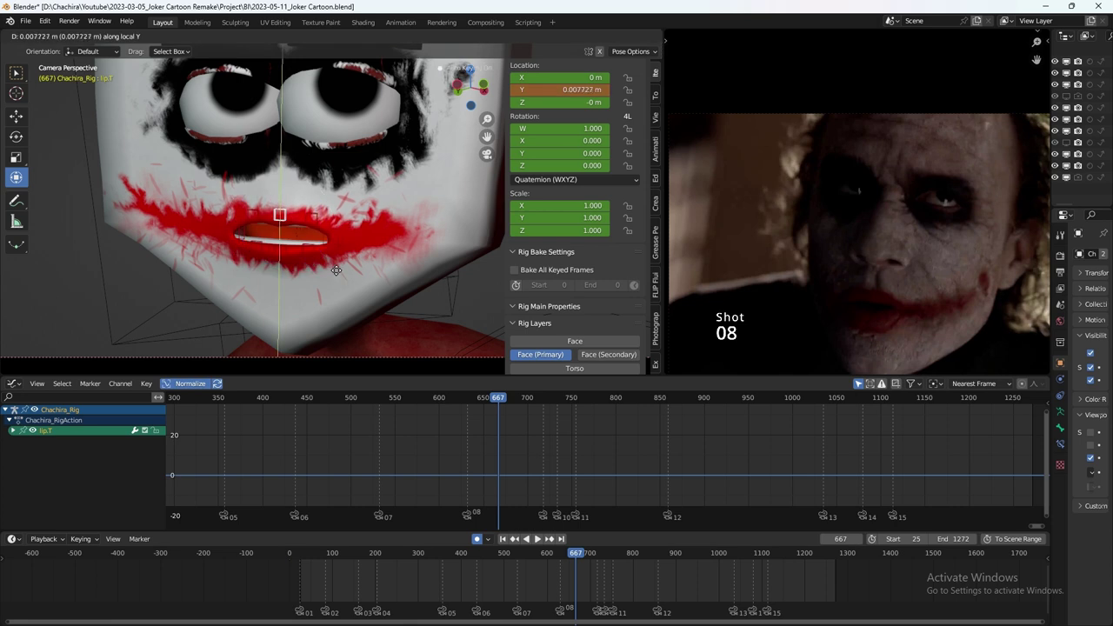
key("a")
key("i")
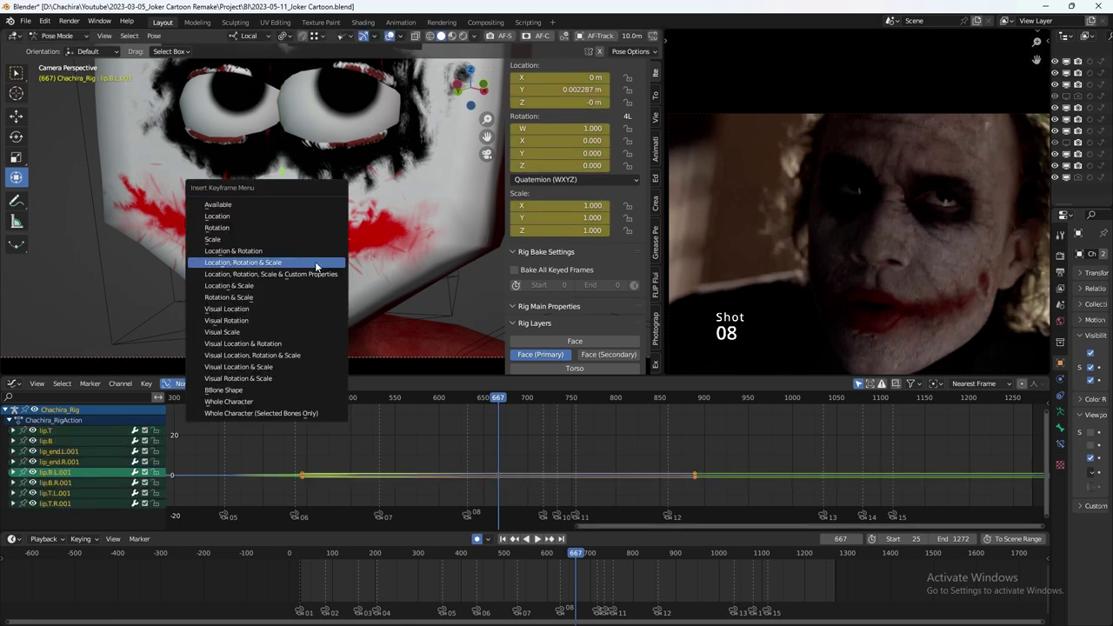
left_click(299, 258)
Key the lip pose at frame 699 and play back to check it
key("space")
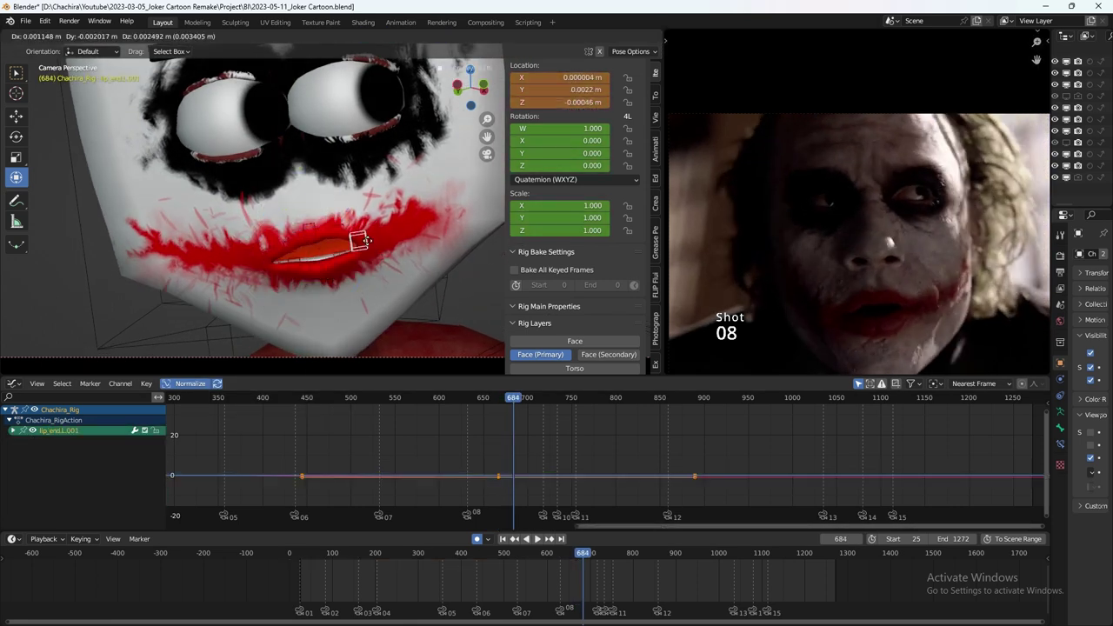
key("space")
key("a")
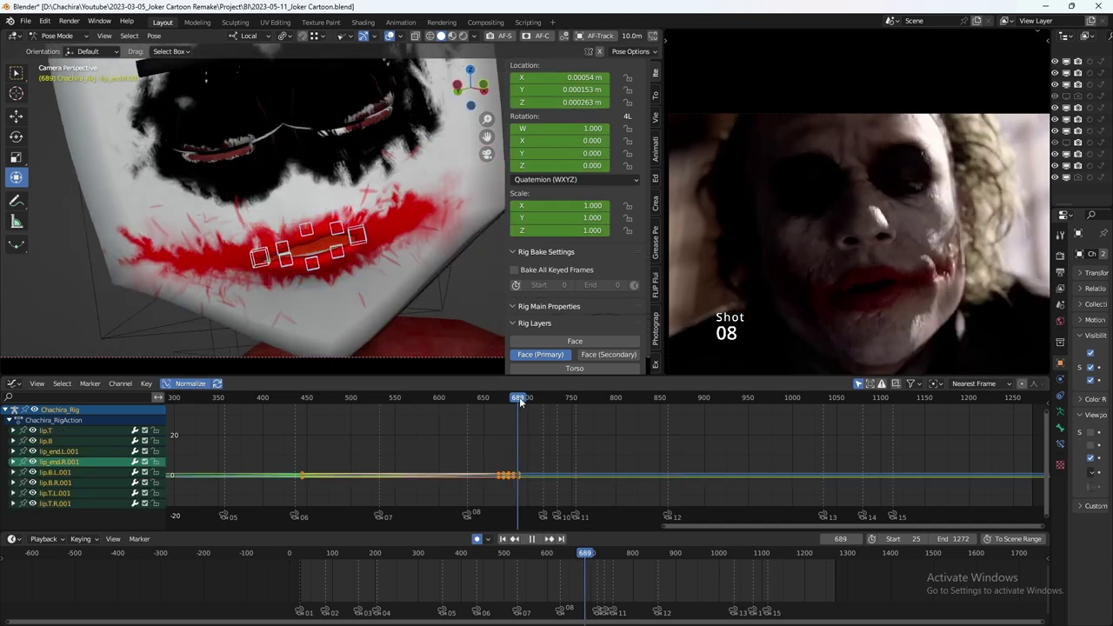
key("i")
key("space")
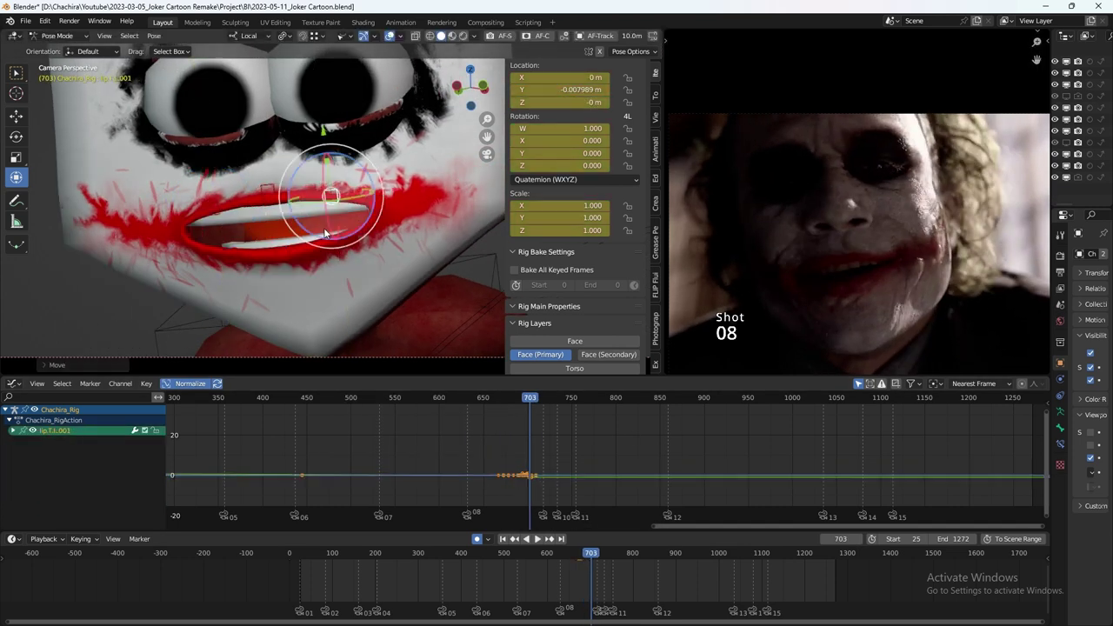
Move both upper lip corners to a new position and scrub back to frame 703
right_click(249, 228)
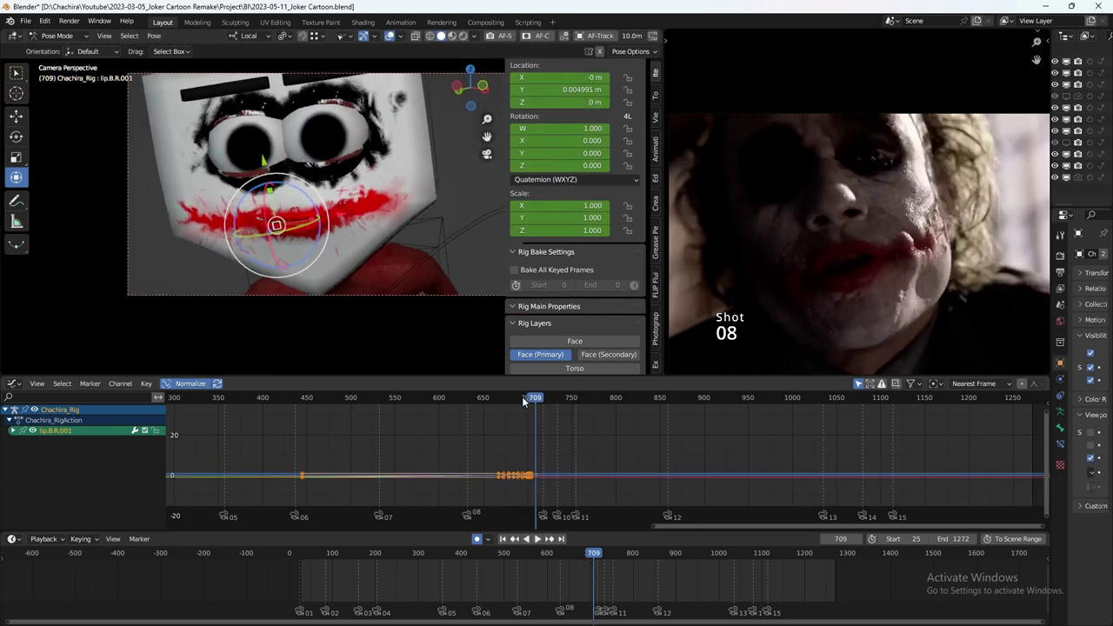
left_click(278, 213, "shift")
scroll(271, 260, "down", 5)
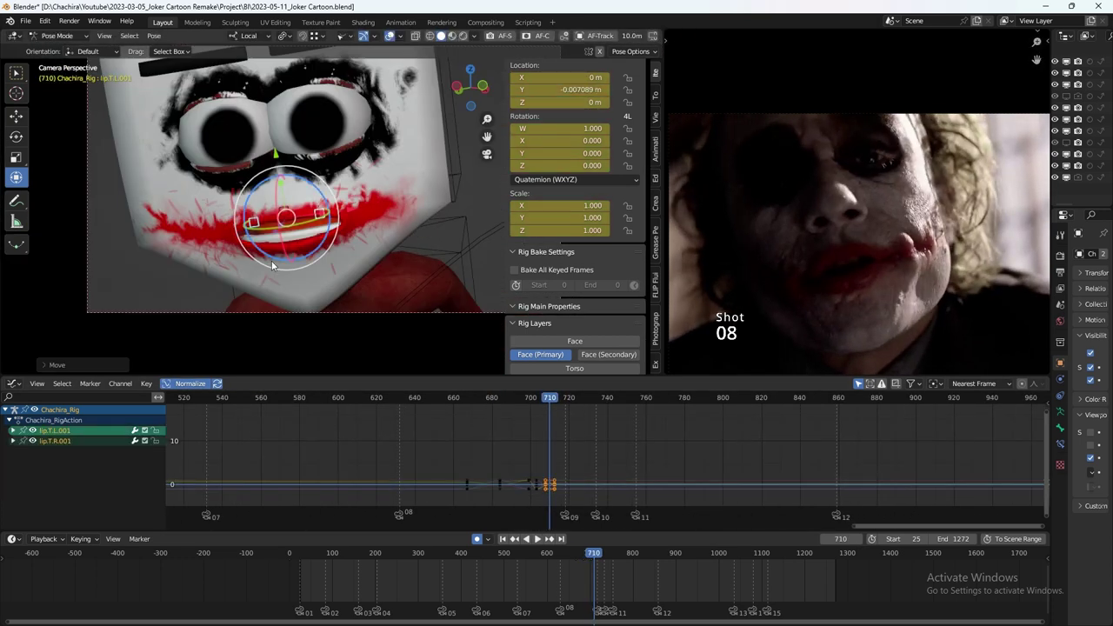
left_click(364, 203)
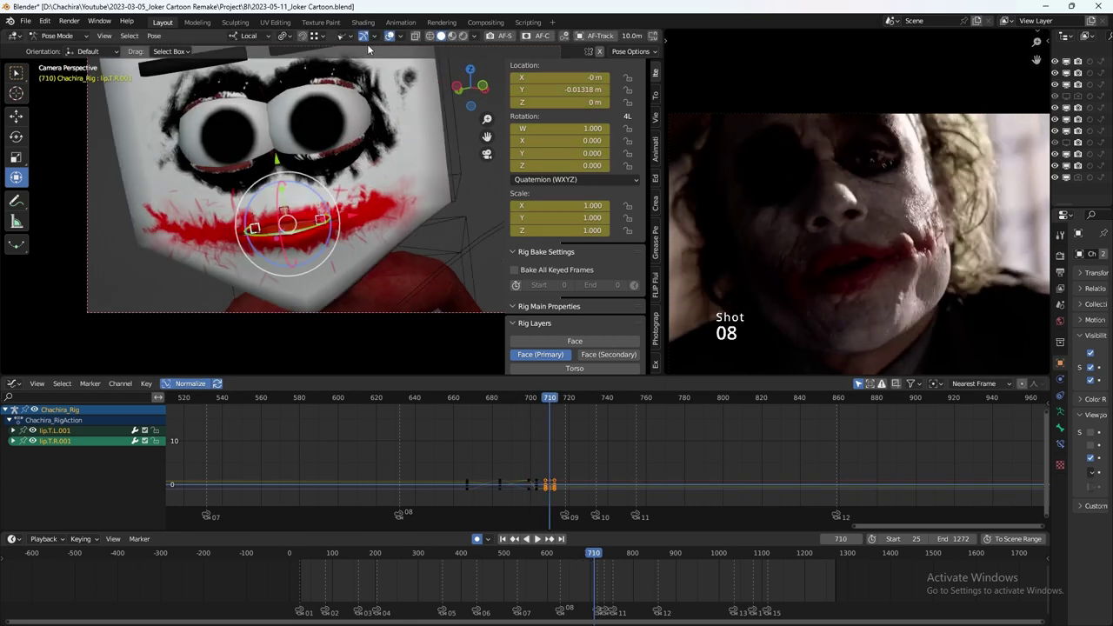
left_click_drag(462, 403, 535, 402)
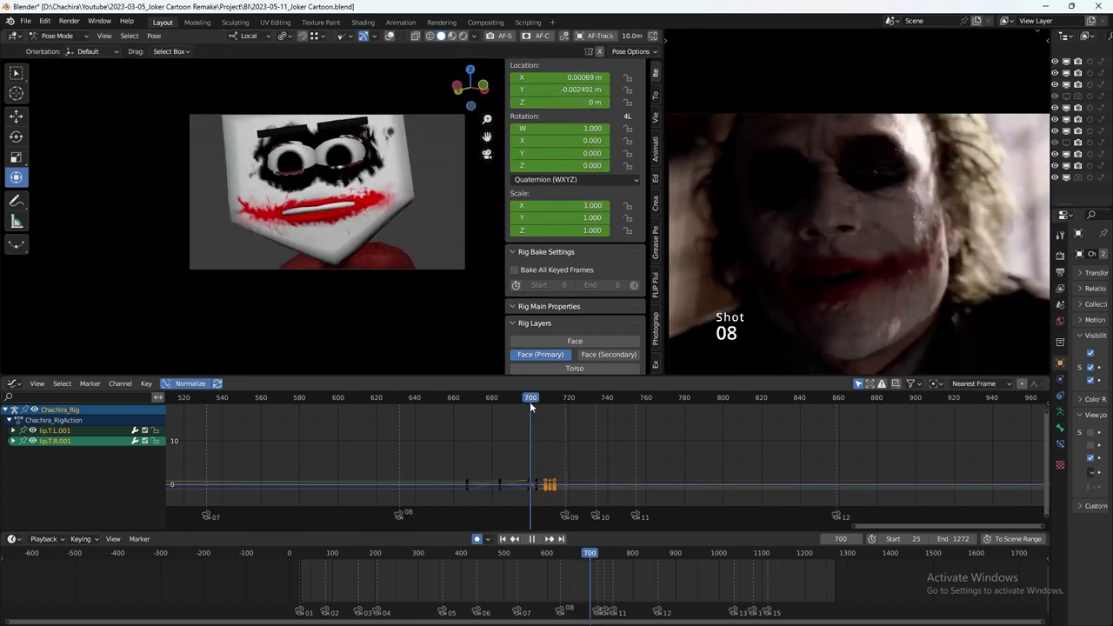
Reset the lip bones to rest and key them at frame 709
left_click(546, 398)
key("a")
key("alt+g")
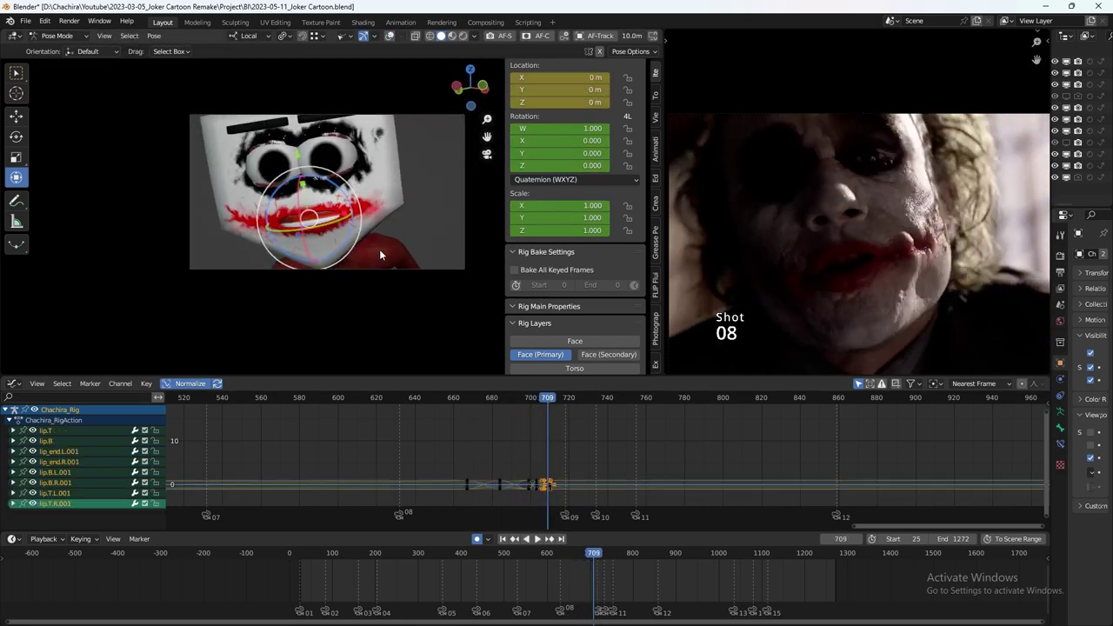
scroll(379, 249, "up", 8)
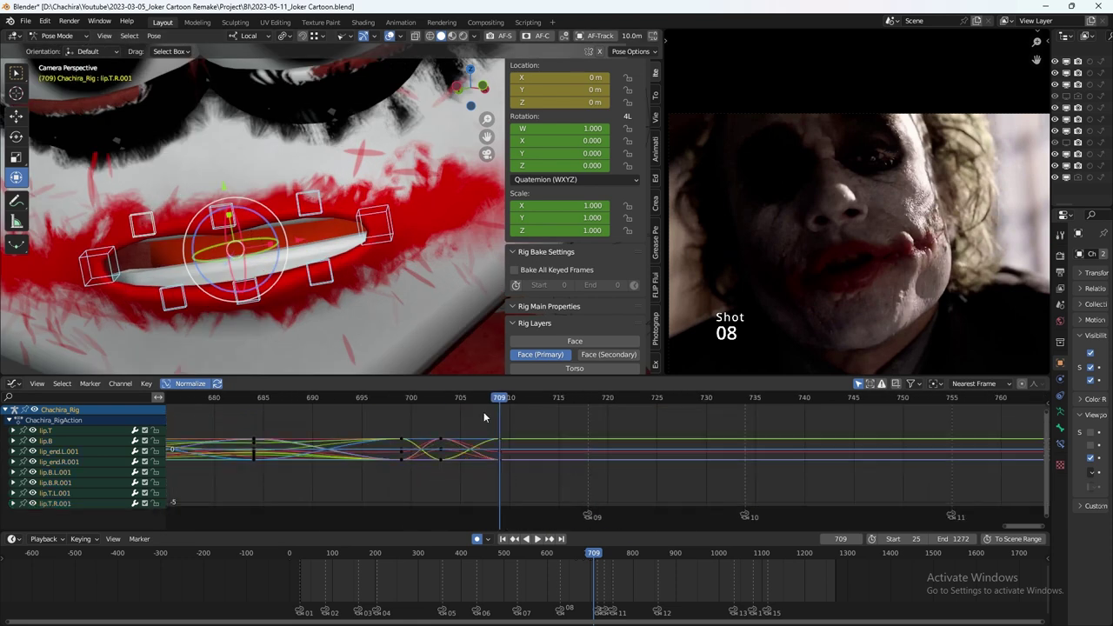
Reposition the upper lip at frame 717 and play back the lip motion
key("space")
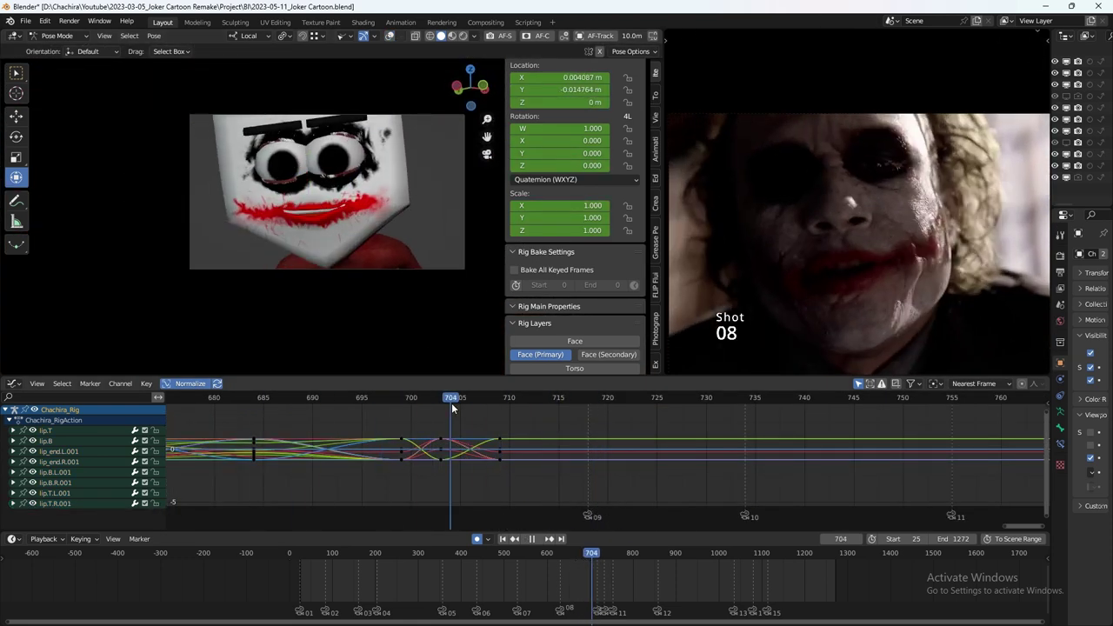
key("space")
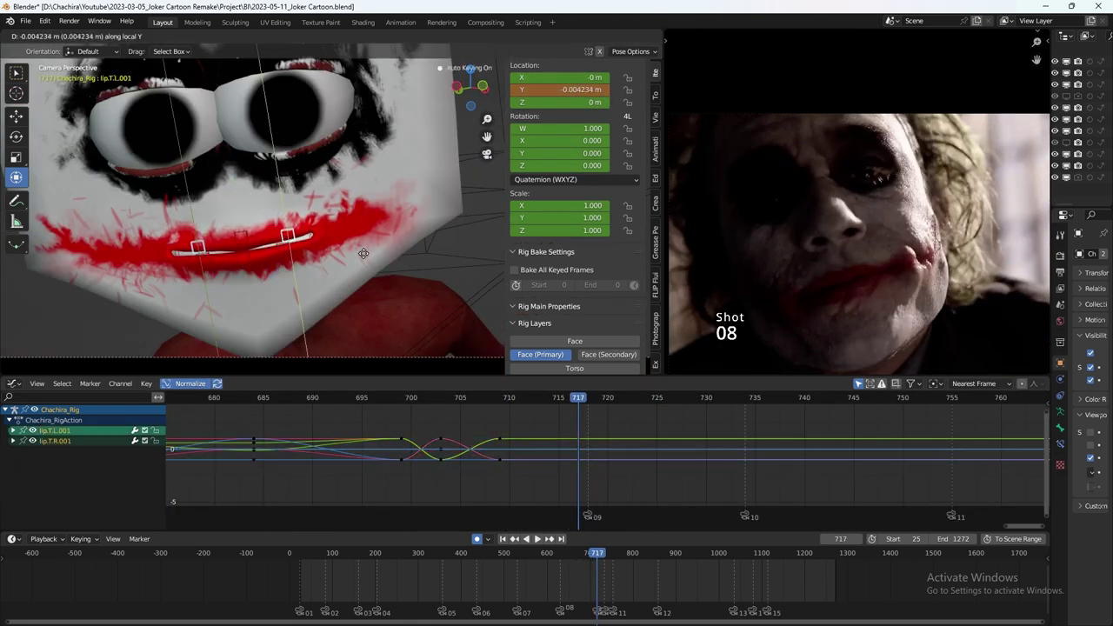
left_click(315, 263)
key("space")
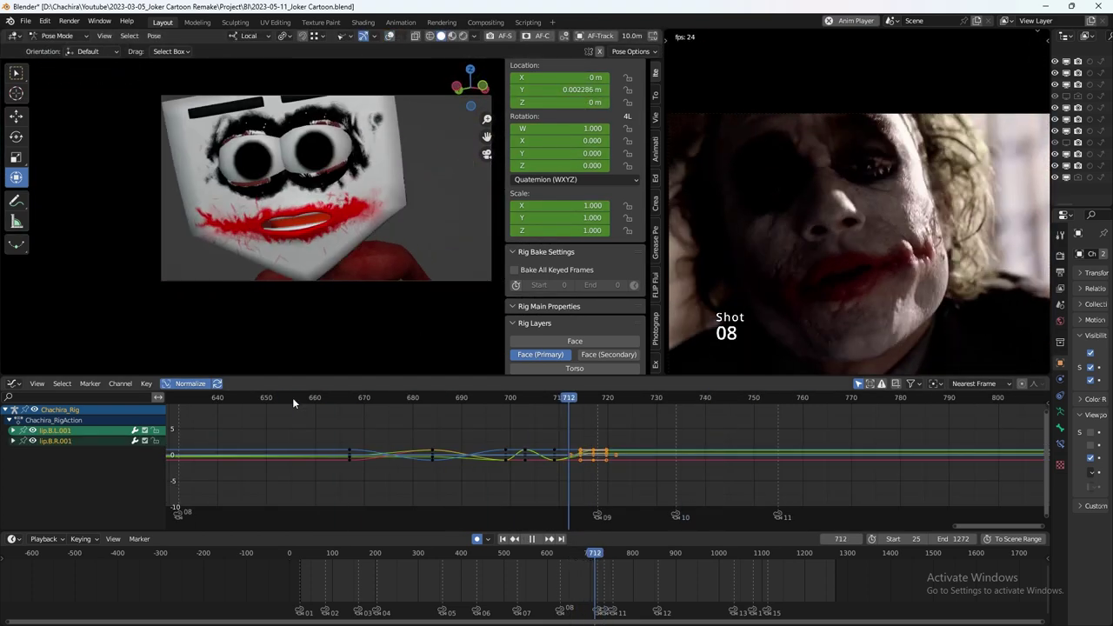
Key the lip bones at frame 735 in shot 10
left_click_drag(705, 400, 681, 409)
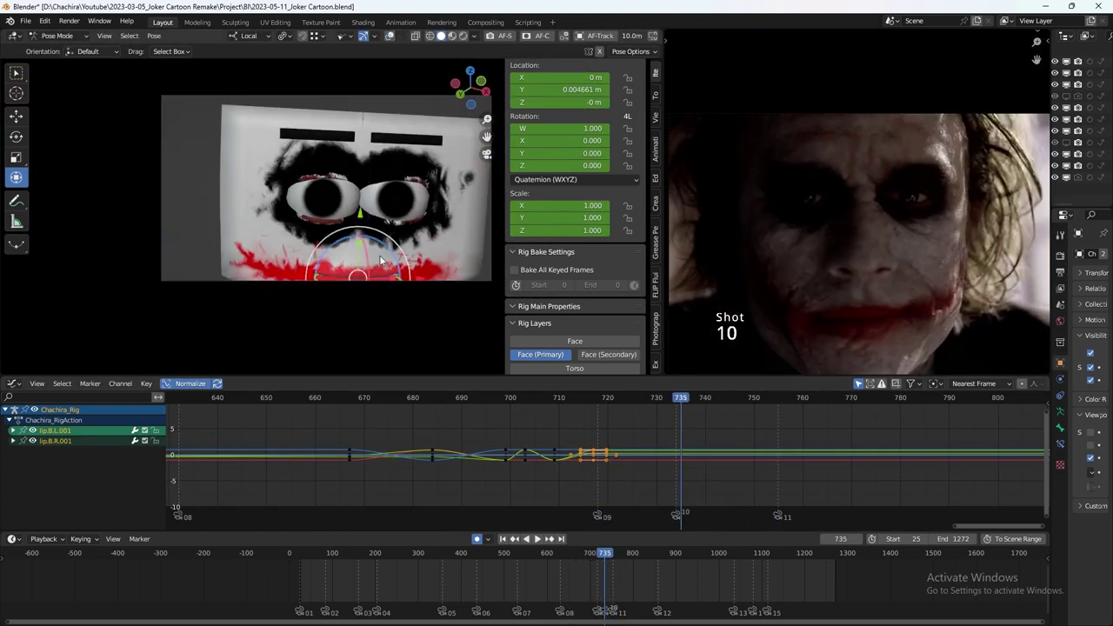
key("a")
key("i")
left_click(435, 278)
Widen the mouth corners at frame 740
left_click_drag(681, 400, 754, 405)
left_click(284, 254)
left_click(412, 239, "shift")
key("g")
left_click(371, 249)
Play through shots 08 to 11 to review the lips, select the fallen character's head control, and save
key("a")
key("alt+a")
scroll(527, 574, "down", 3)
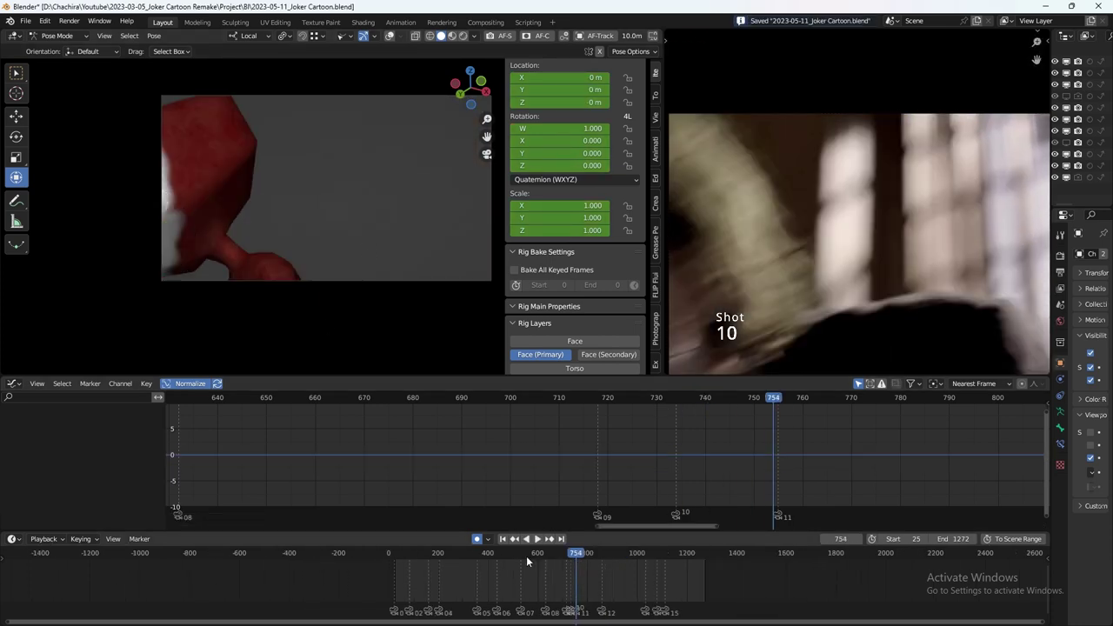
left_click_drag(526, 555, 554, 556)
left_click_drag(313, 398, 736, 398)
key("Home")
key("space")
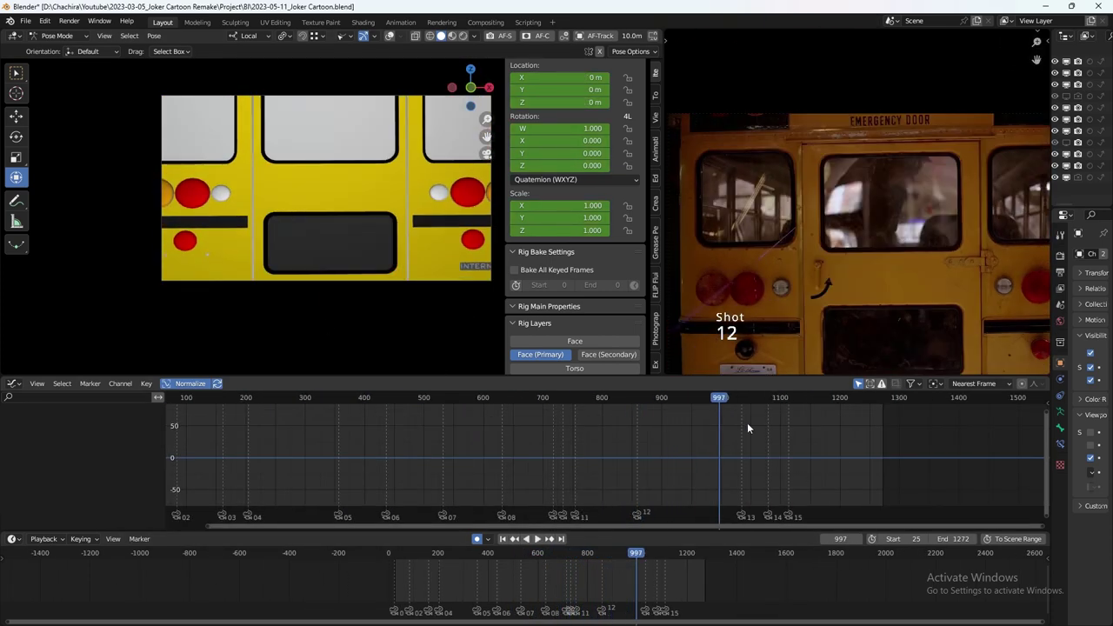
left_click(547, 398)
key("space")
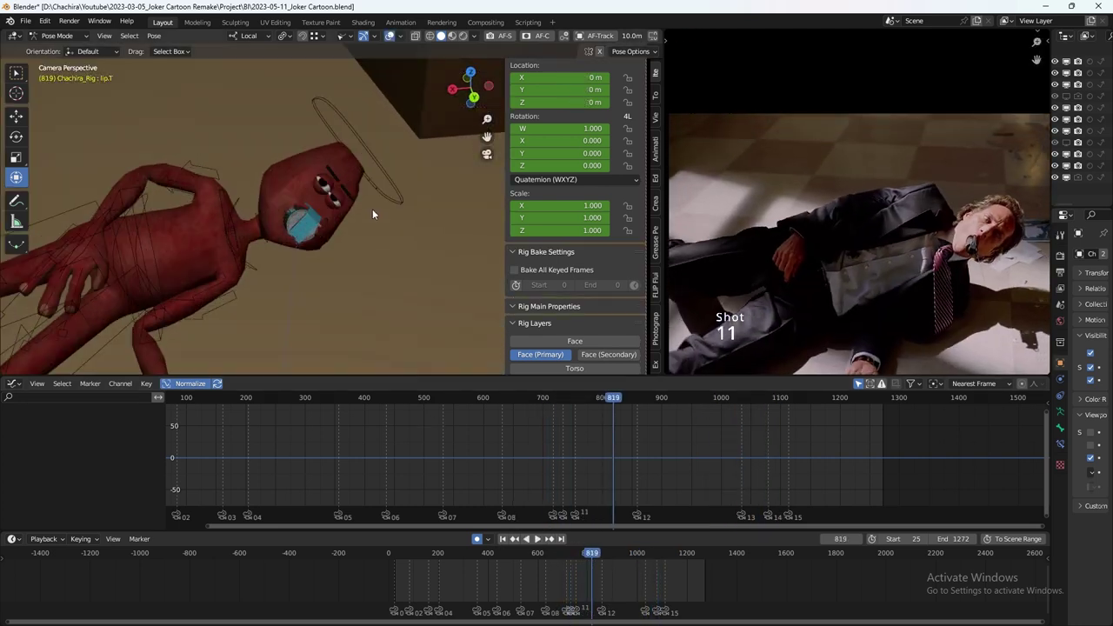
left_click(369, 184)
key("ctrl+s")
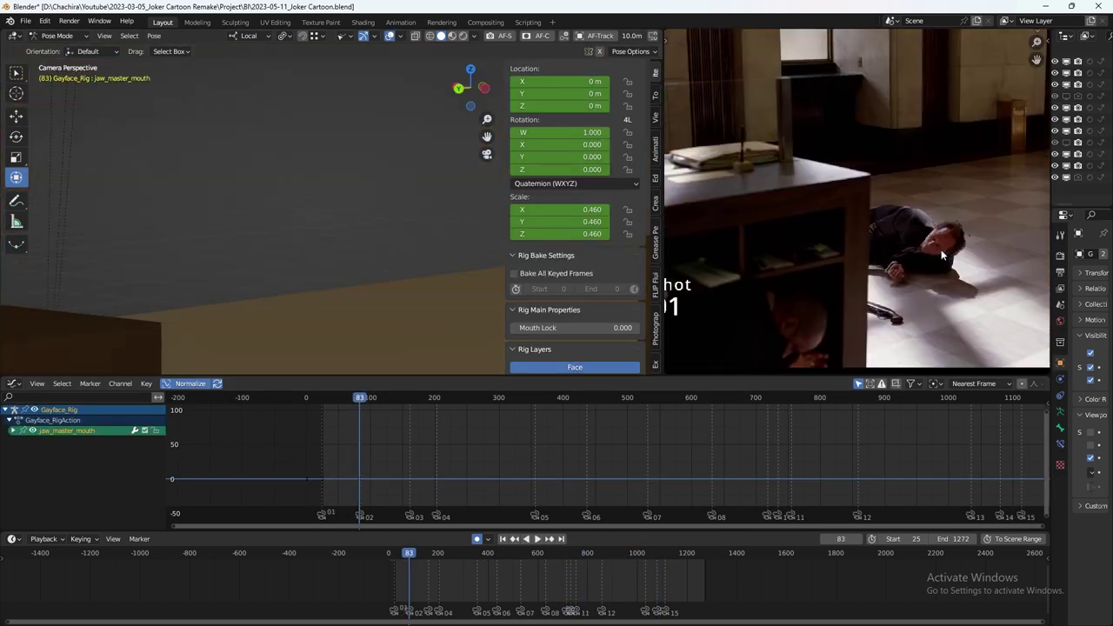
Select the face rig controls and play from the start, stopping at frame 162
key("a")
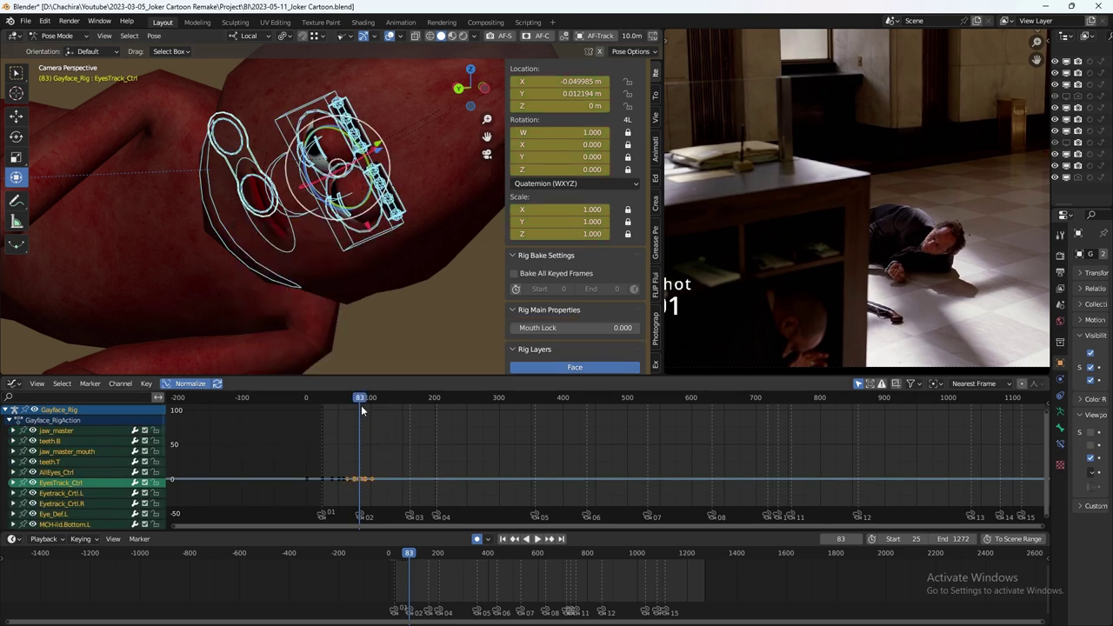
key("shift+Left")
key("space")
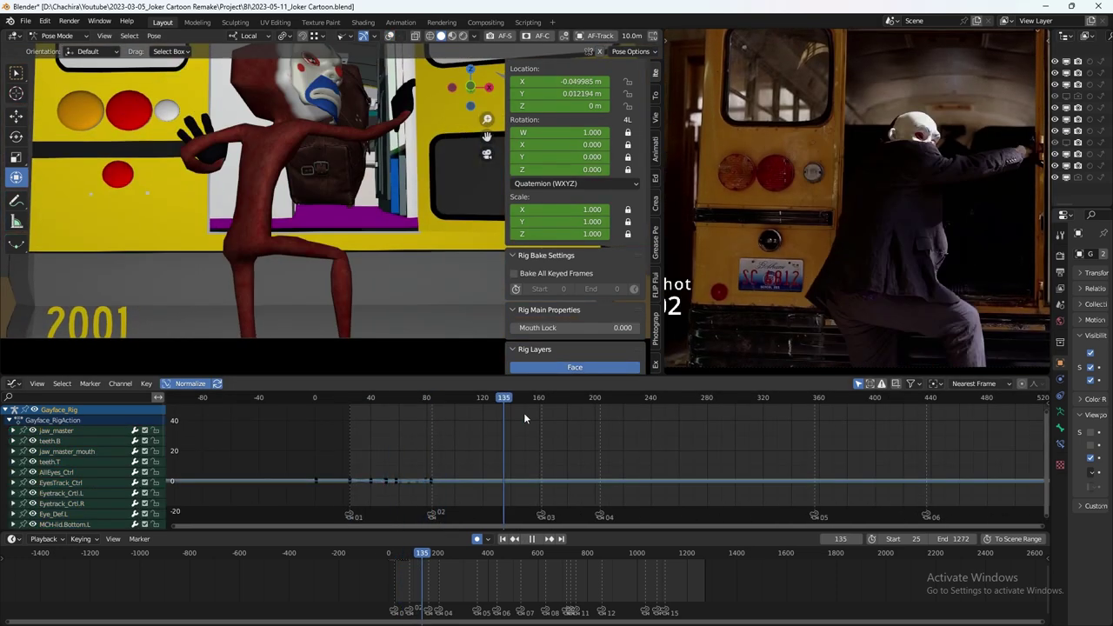
key("space")
scroll(261, 192, "up", 5)
Shift the eye gaze, close the right upper eyelid on local X, and squash the mouth to half width
left_click(365, 252)
key("g")
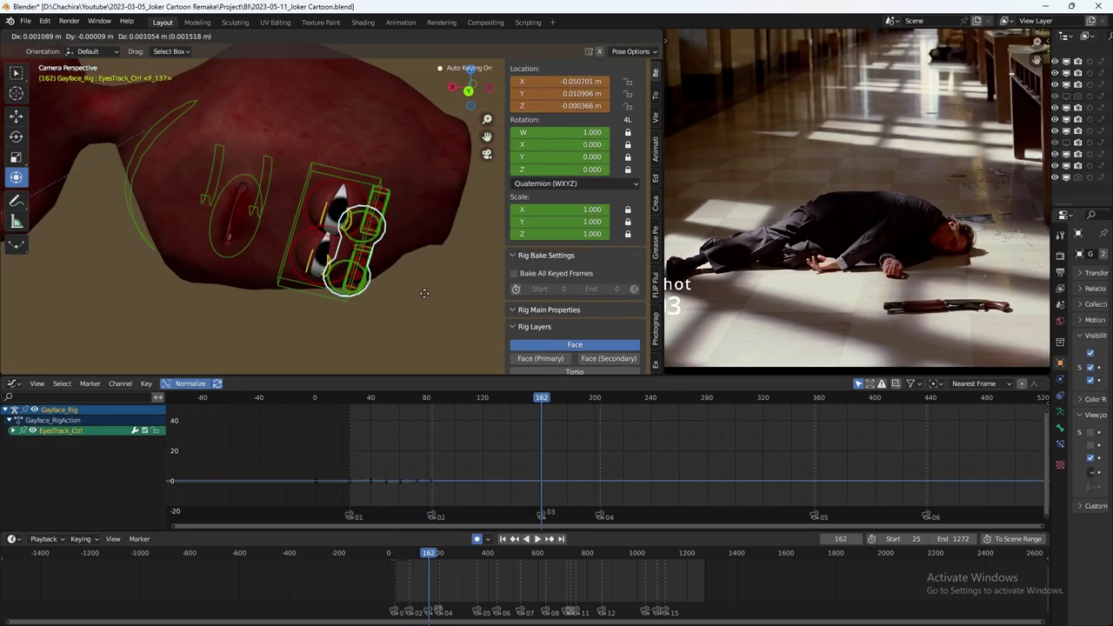
left_click(332, 243, "shift")
key("r")
key("x")
key("x")
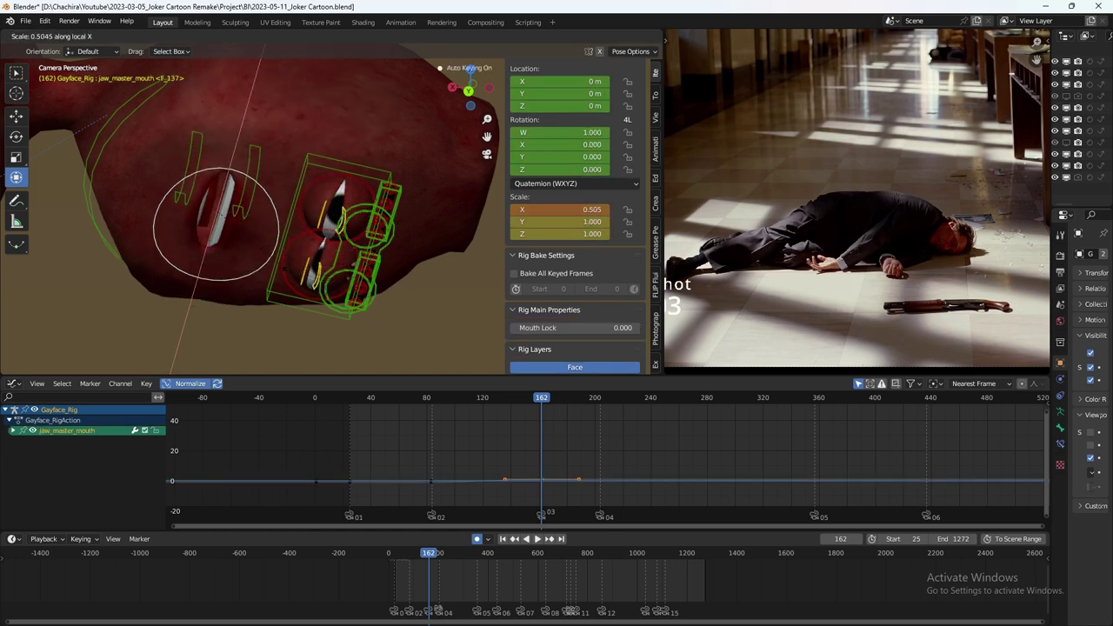
left_click(379, 241)
key("space")
left_click(527, 400)
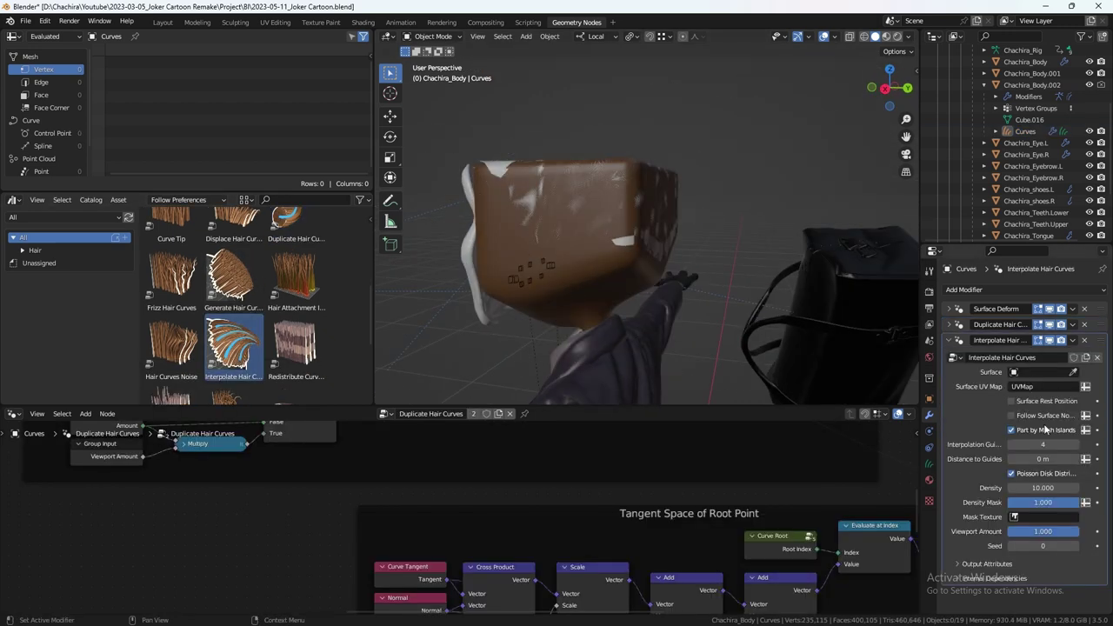
Replace the Smooth Hair Curves effect with Redistribute Curve Points on the hair
key("ctrl+z")
key("ctrl+z")
key("ctrl+z")
key("ctrl+z")
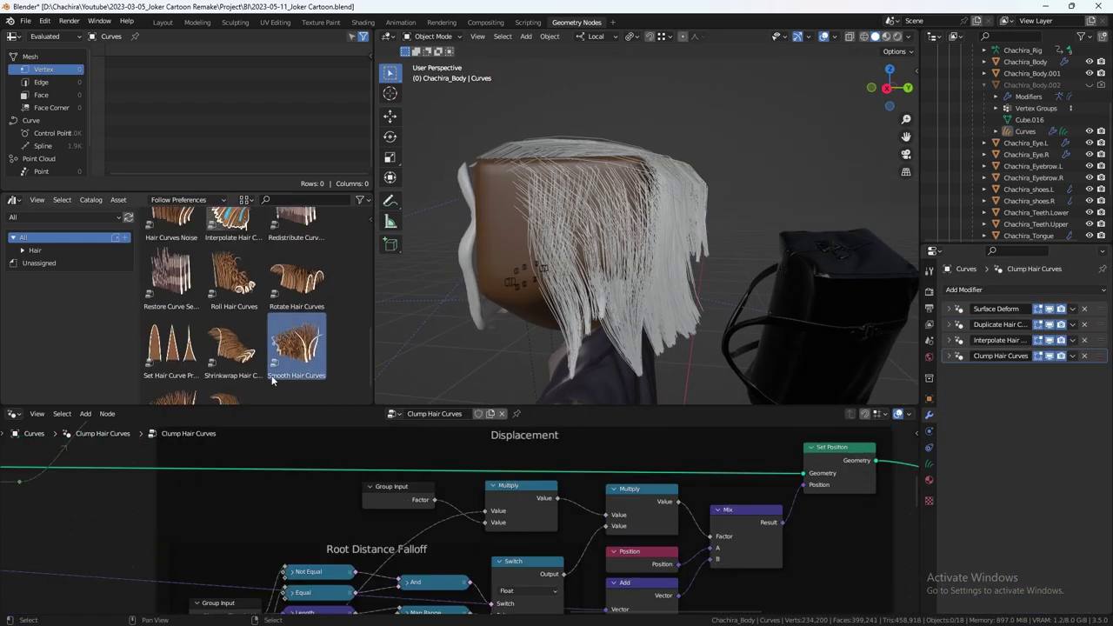
scroll(173, 327, "up", 3)
left_click(173, 327)
scroll(261, 320, "up", 1)
left_click_drag(842, 333, 842, 334)
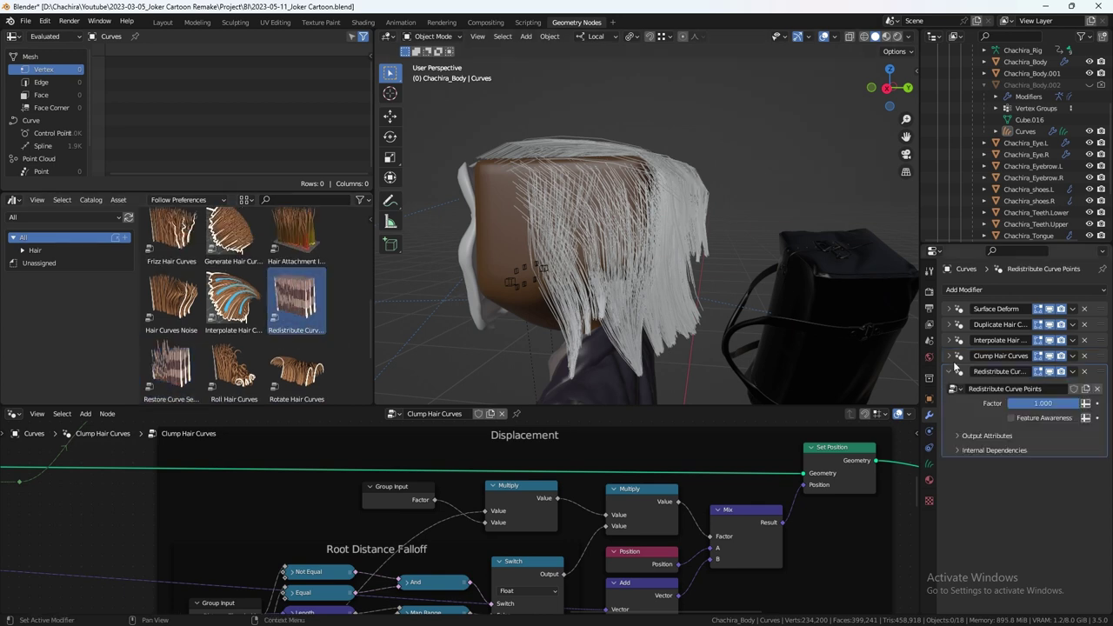
middle_click_drag(782, 287, 718, 293)
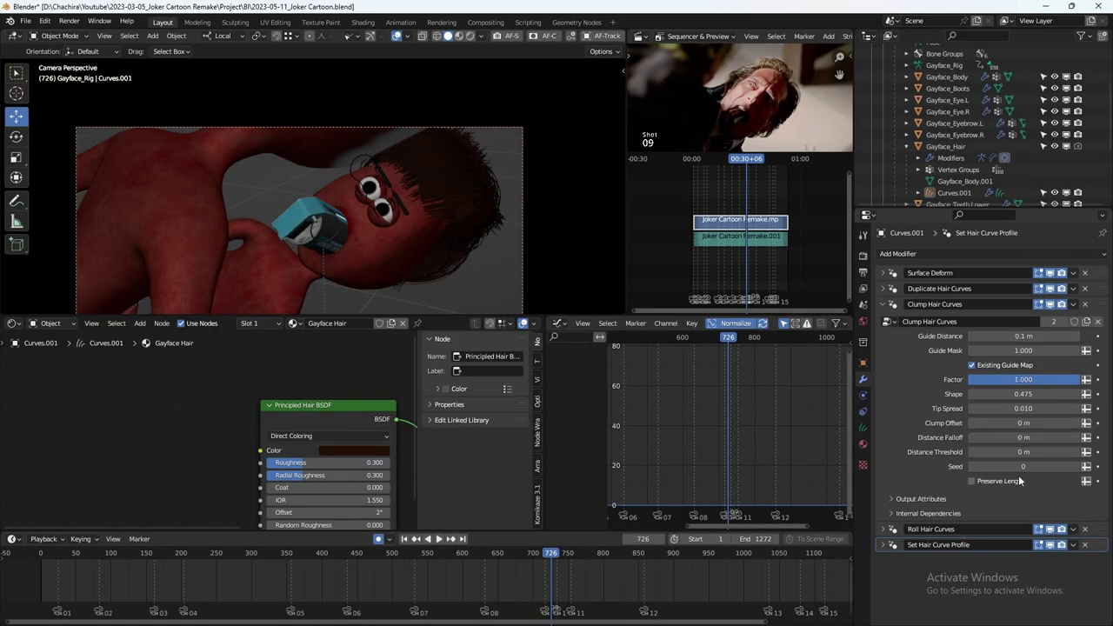
Review the Duplicate Hair Curves, Clump Hair Curves and Surface Deform modifier panels
left_click(883, 289)
left_click(884, 288)
left_click(884, 304)
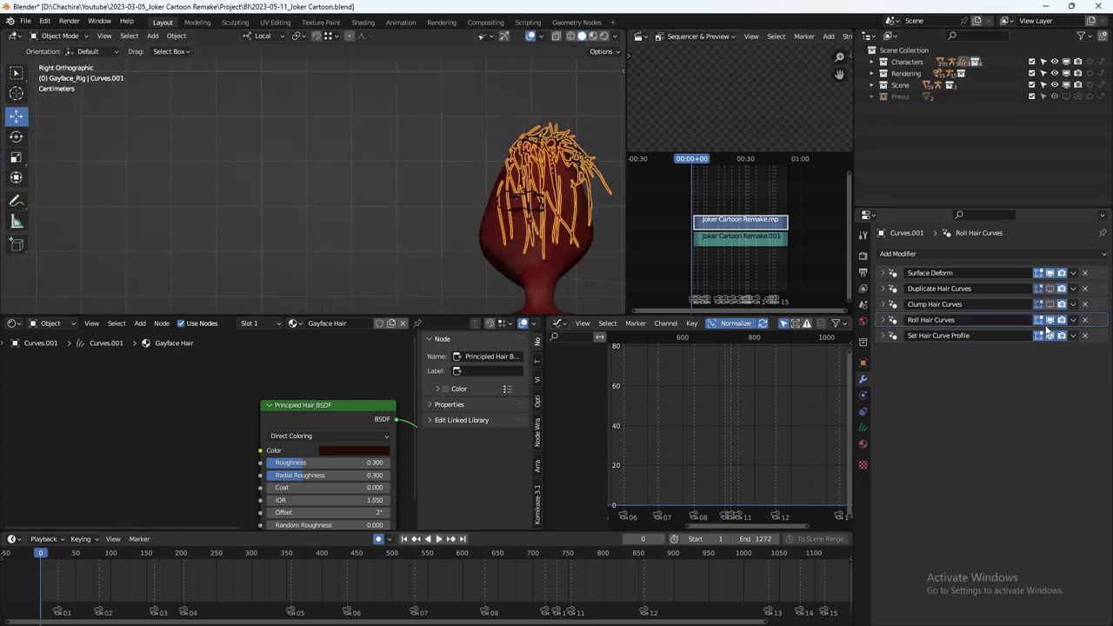
left_click(883, 273)
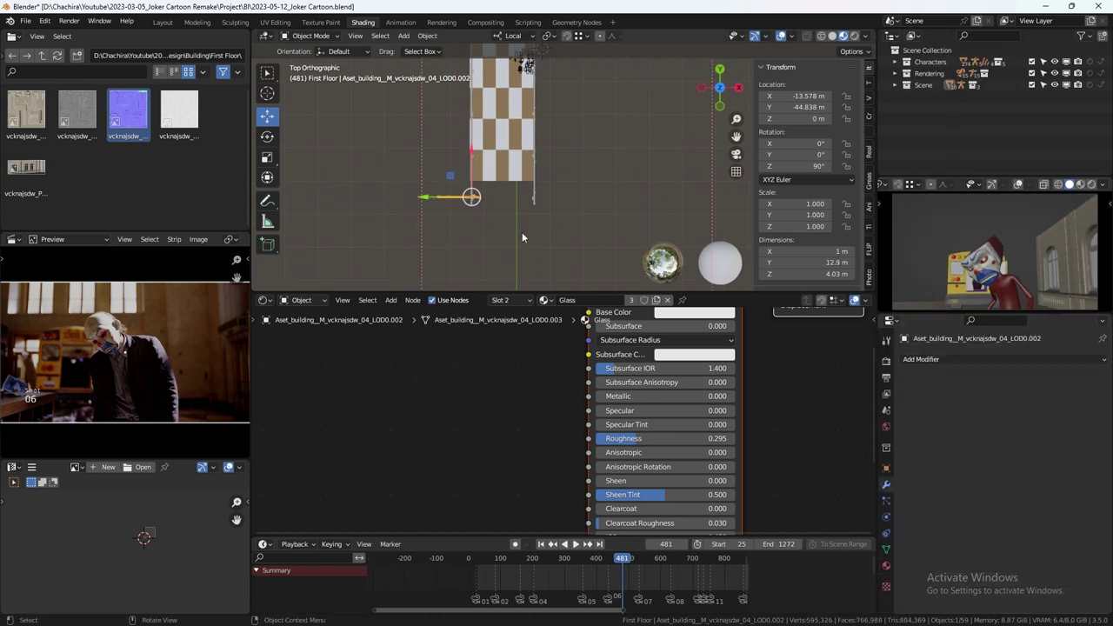
Set the wall along the floor edge and cut its Array count from 3 to 2, making it 25.6 m long
left_click(614, 195)
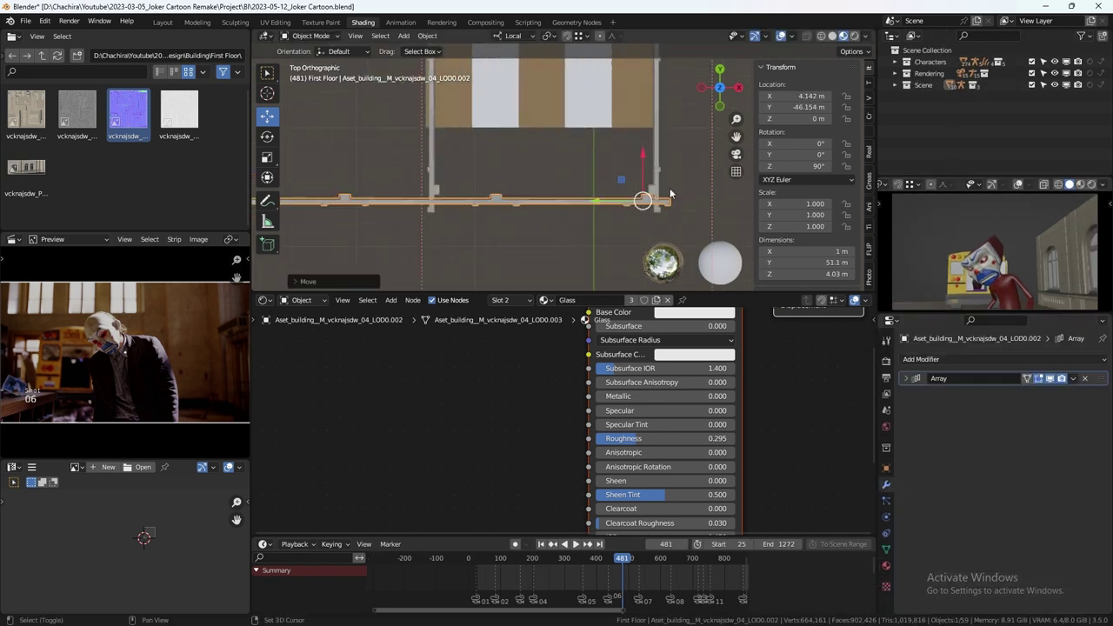
left_click(906, 378)
left_click(985, 409)
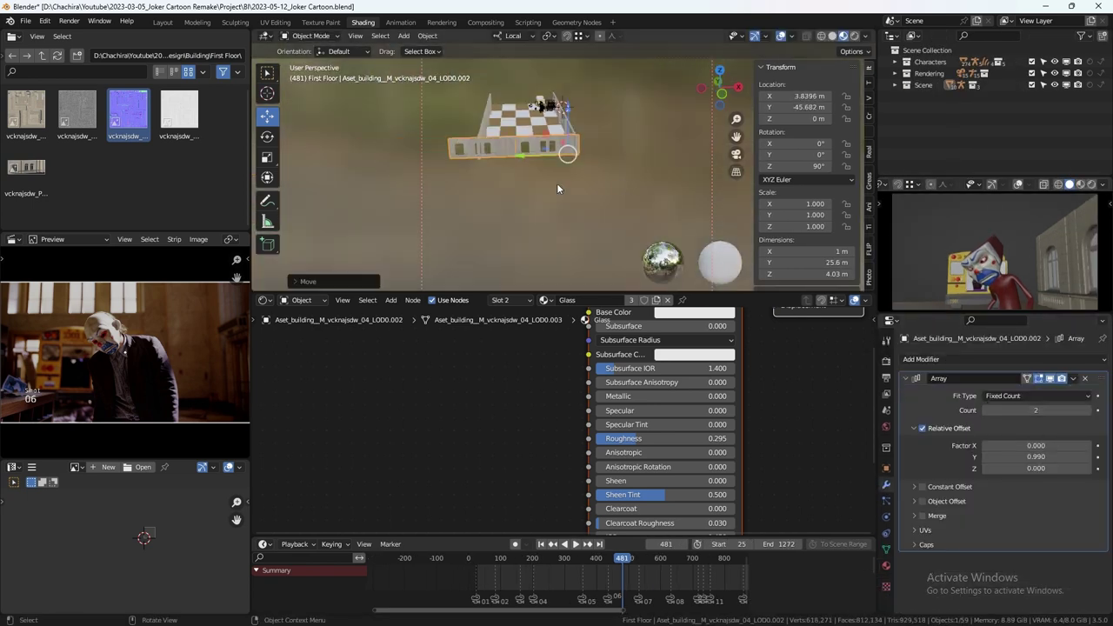
middle_click_drag(557, 182, 631, 124)
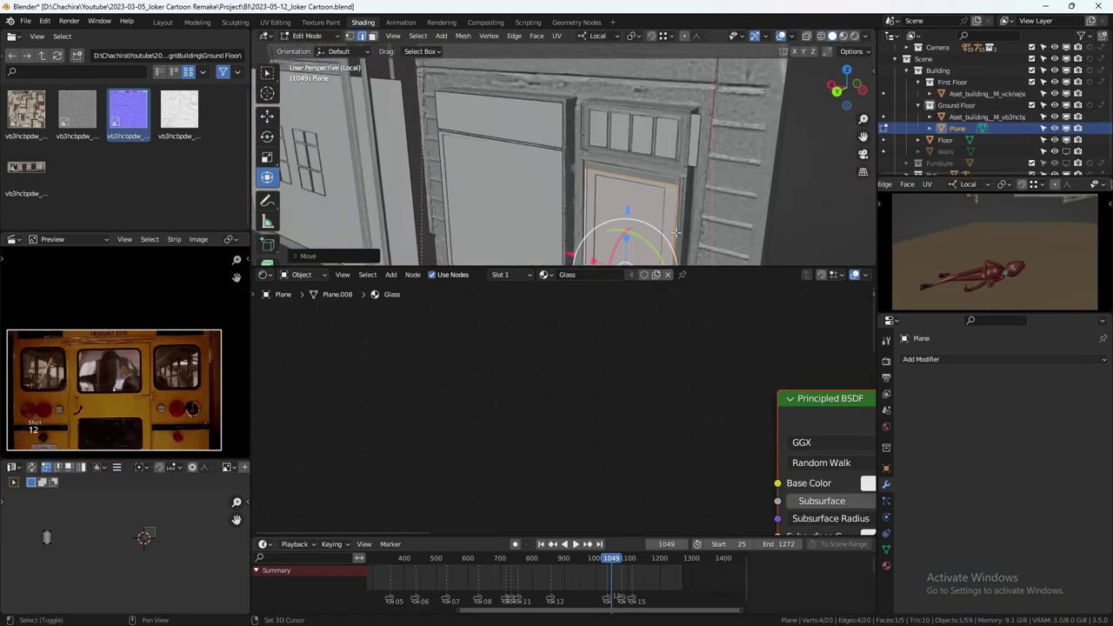
In a see-through front view, add a first edge loop across the glass plane
middle_click_drag(677, 233, 602, 172)
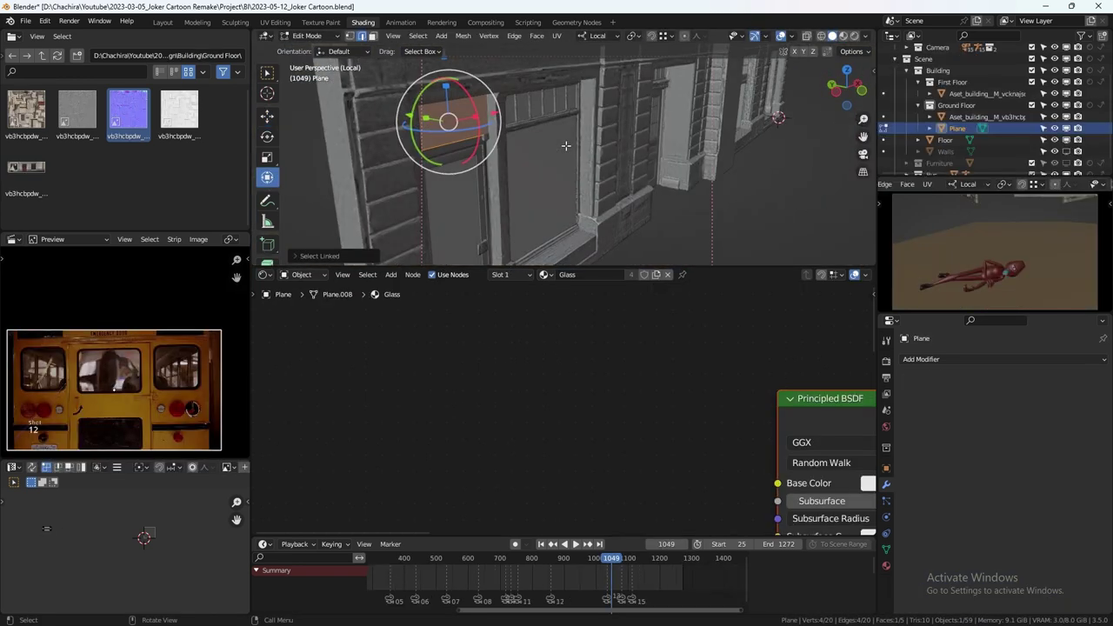
scroll(602, 171, "down", 5)
key("KP_1")
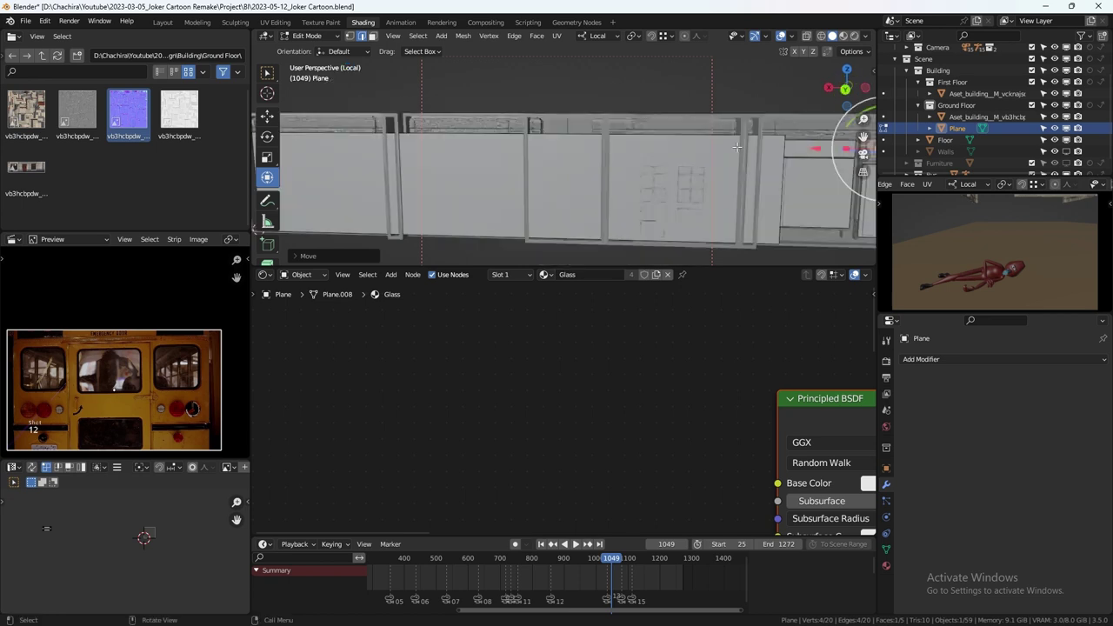
key("alt+z")
key("ctrl+r")
left_click(686, 109)
left_click(686, 109)
middle_click_drag(686, 109, 575, 85, "shift")
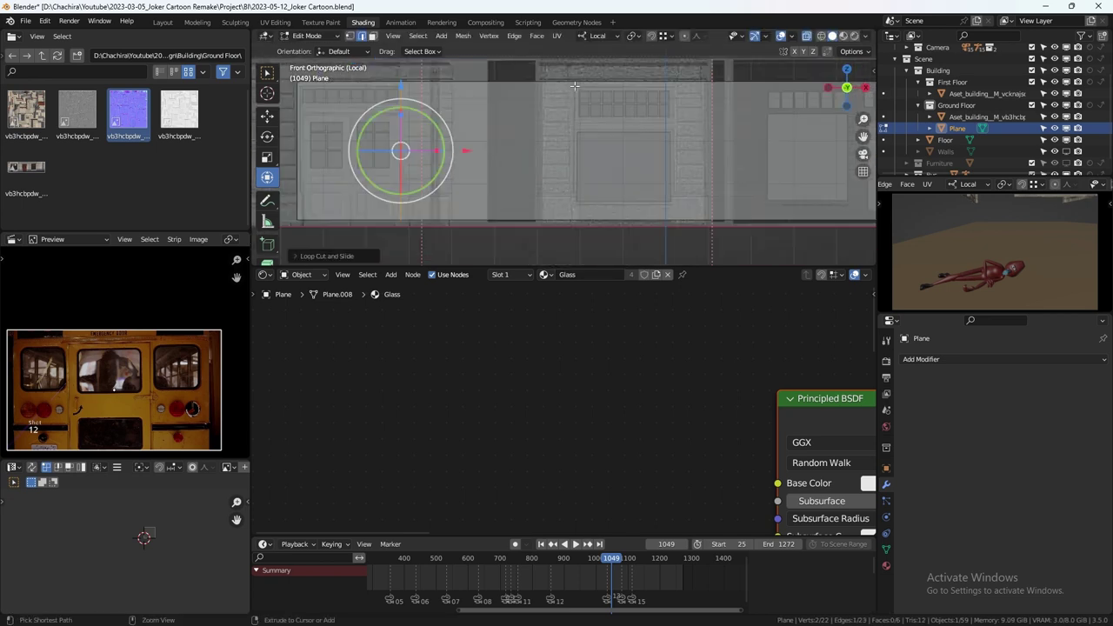
middle_click_drag(686, 111, 505, 122, "shift")
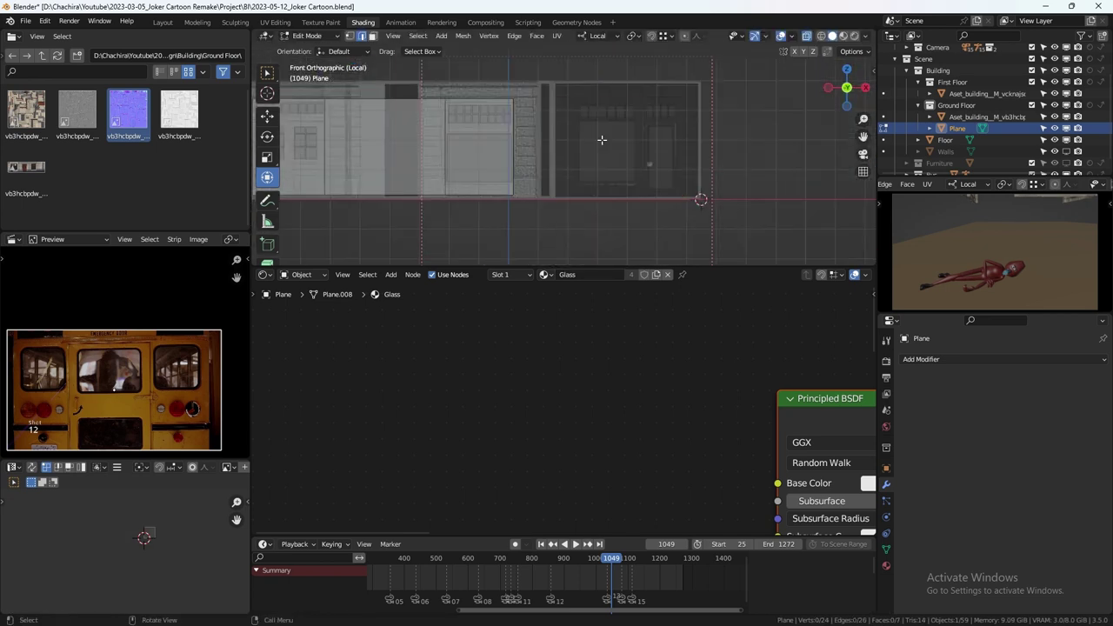
Select the linked glass faces, move them into place, and clear the selection
key("ctrl+l")
left_click_drag(462, 131, 522, 169)
mouse_move(522, 170)
middle_mouse_down("shift")
mouse_move(696, 174)
mouse_move(543, 158)
mouse_move(514, 76)
middle_mouse_up("shift")
scroll(696, 174, "up", 4)
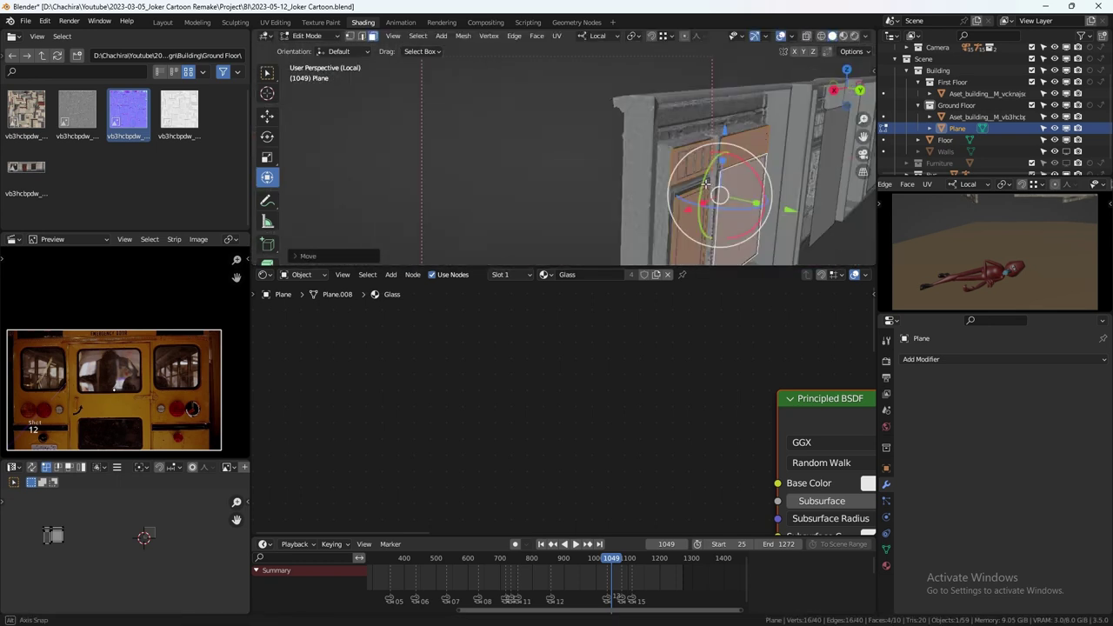
key("KP_1")
scroll(515, 76, "up", 3)
left_click(453, 136)
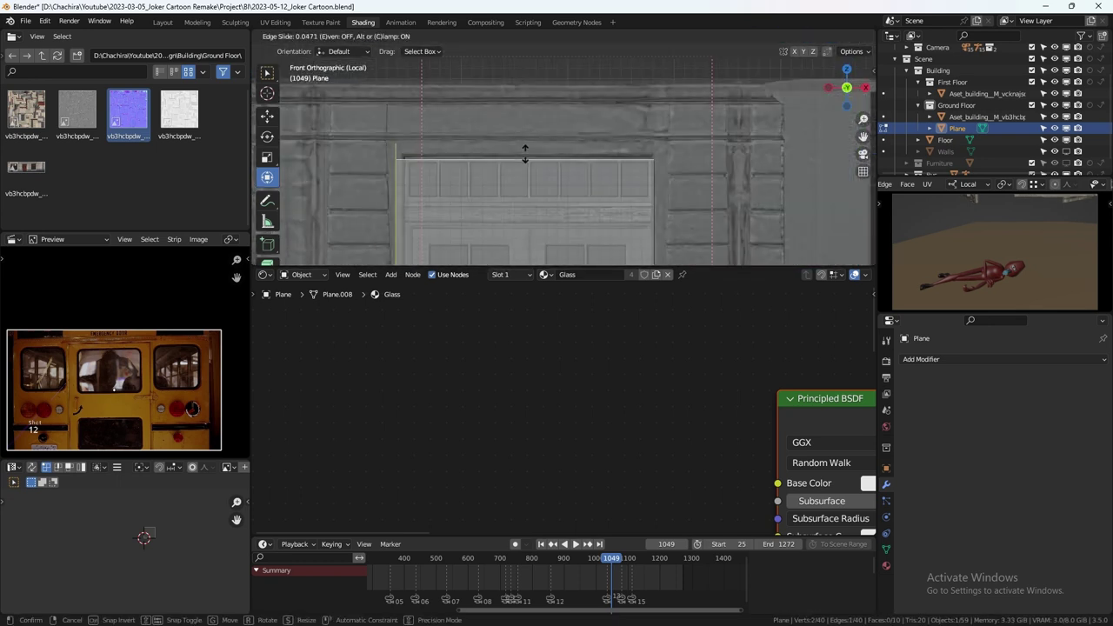
Try an edge loop across the door glass, then undo the misplaced loop
key("ctrl+r")
left_click(627, 139)
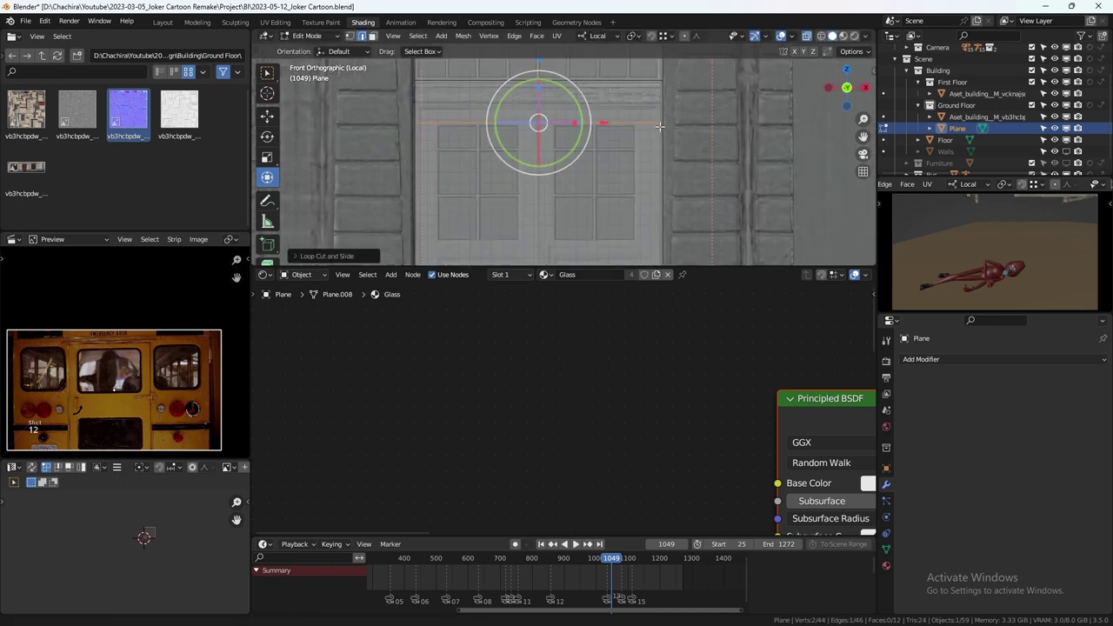
mouse_move(626, 140)
middle_mouse_down()
mouse_move(598, 142)
mouse_move(522, 113)
middle_mouse_up()
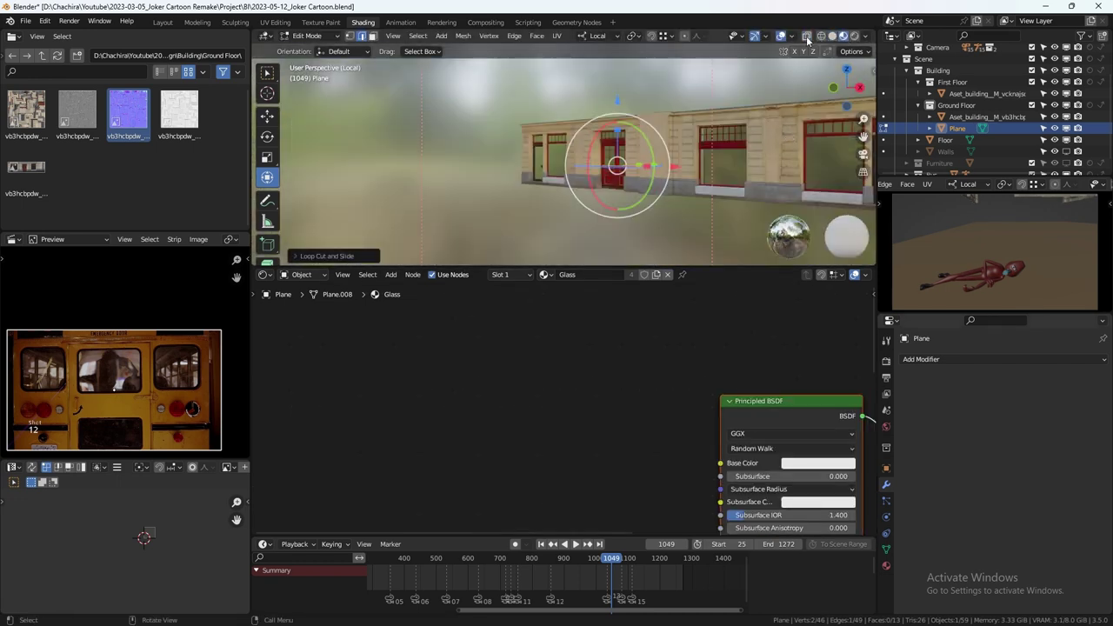
key("ctrl+z")
key("KP_1")
scroll(474, 85, "up", 2)
Place a loop along the transom line, undo the extra loop, and select the connected glass
key("shift+d")
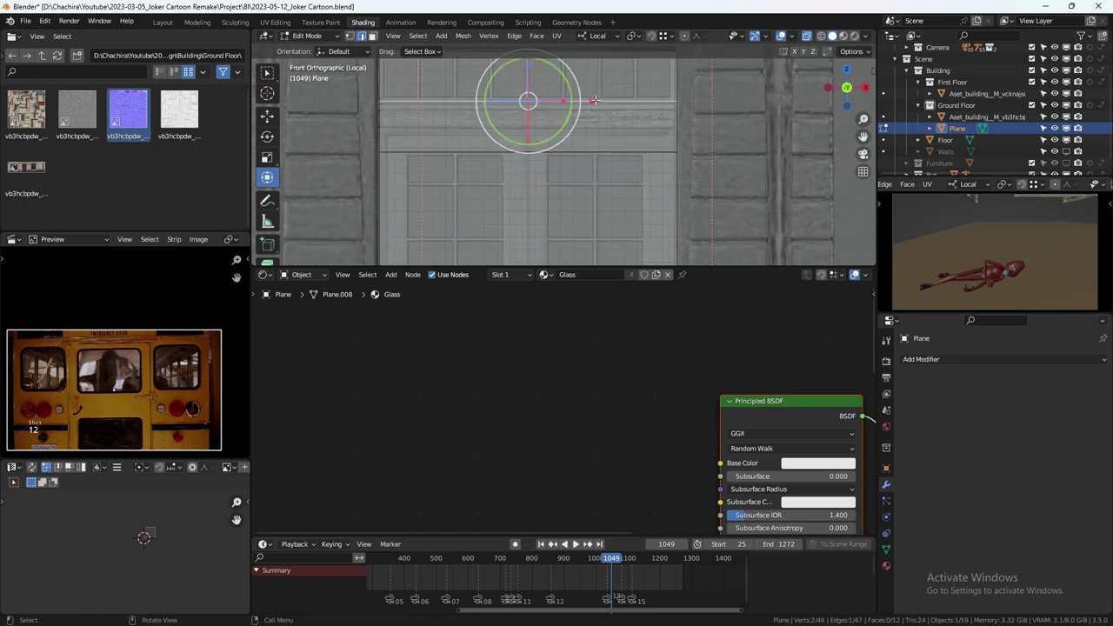
key("ctrl+r")
left_click(651, 153)
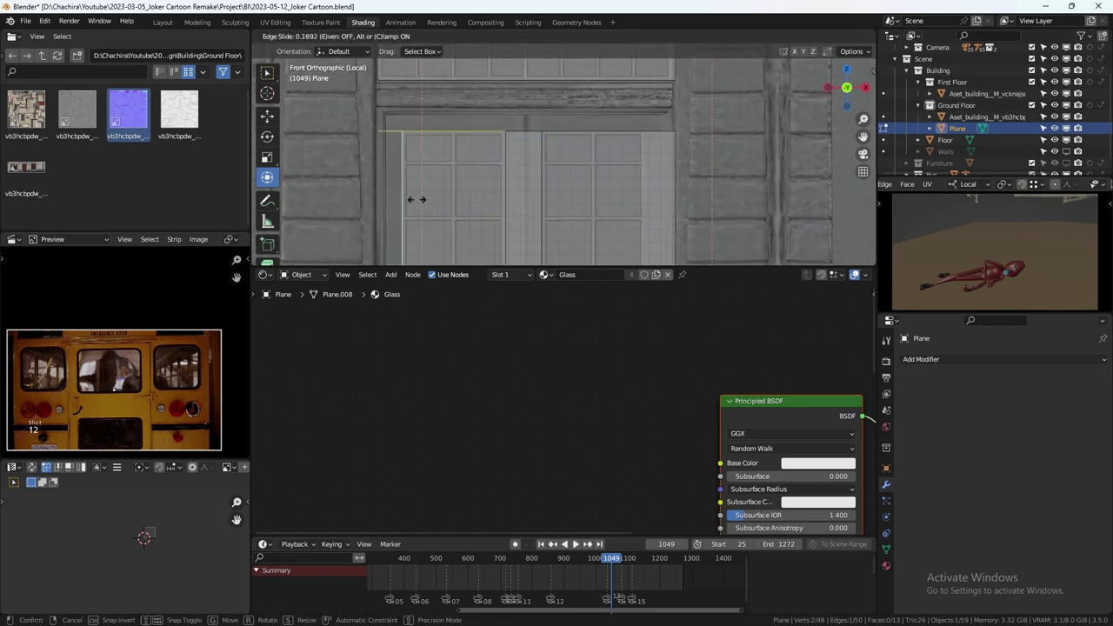
key("ctrl+z")
scroll(522, 174, "down", 2)
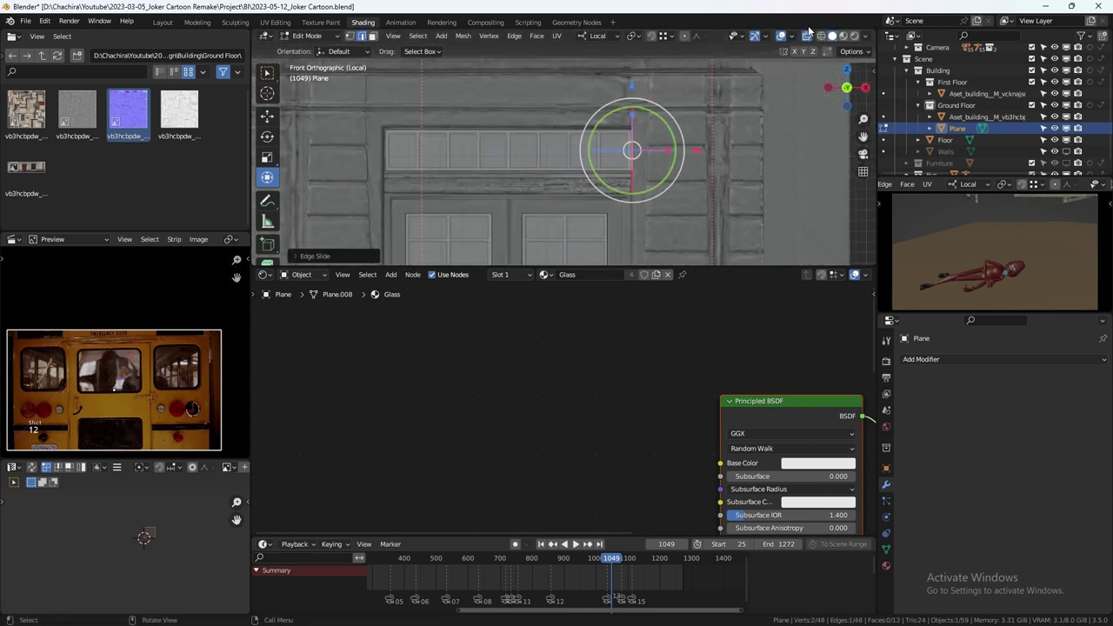
key("ctrl+l")
middle_click_drag(808, 87, 808, 175)
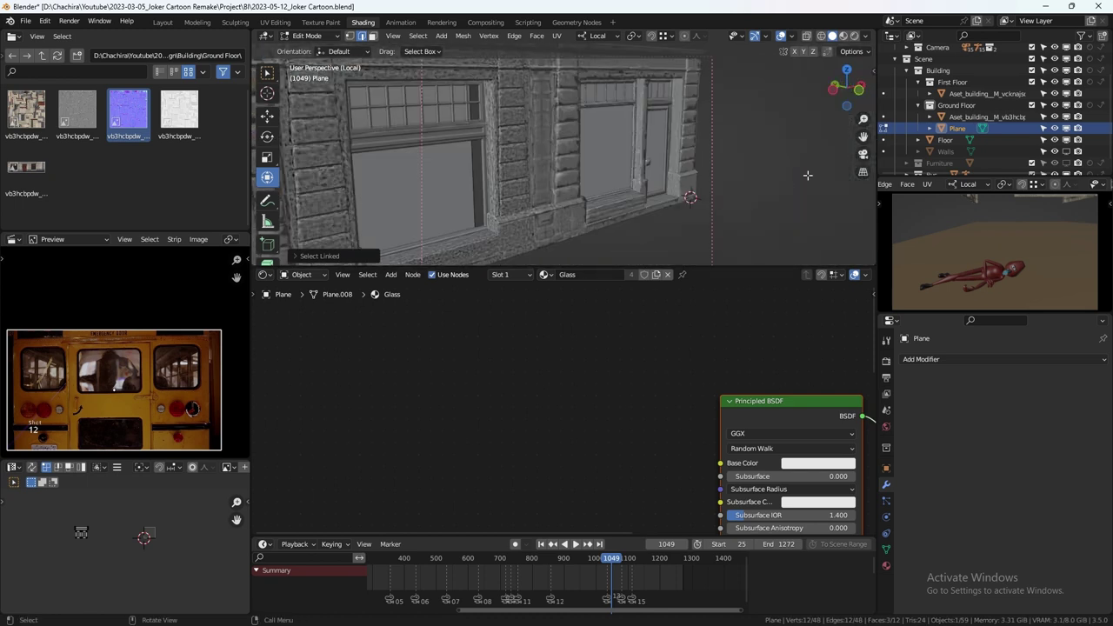
middle_click_drag(550, 161, 609, 174)
scroll(665, 217, "up", 3)
Slide a new edge loop to the door frame and select the linked glass faces
key("ctrl+r")
left_click(665, 252)
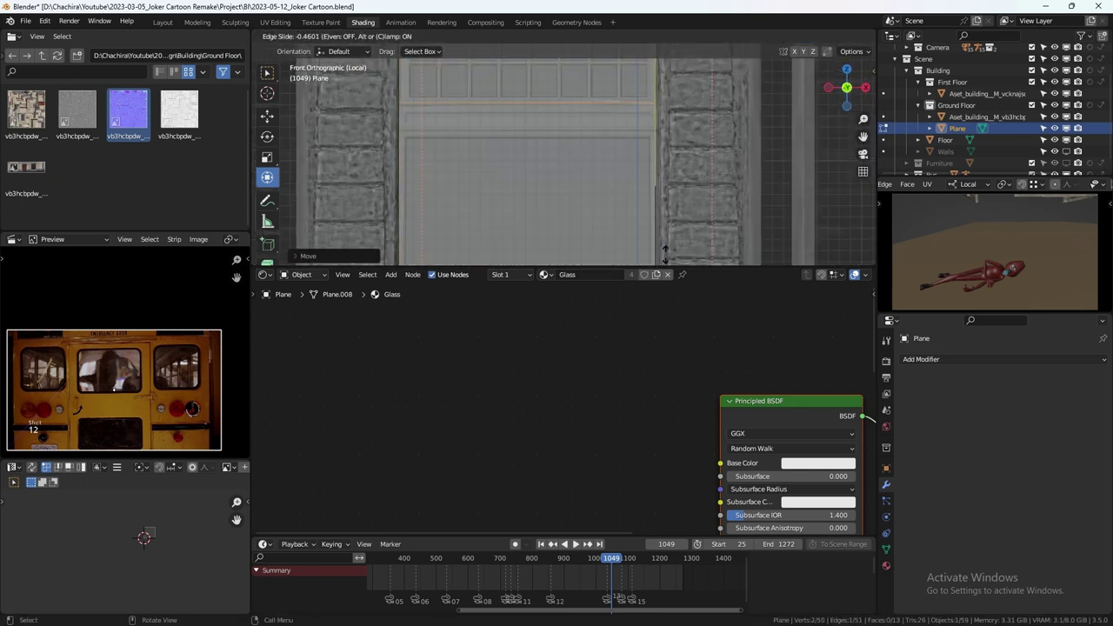
left_click(663, 58)
scroll(669, 119, "up", 2)
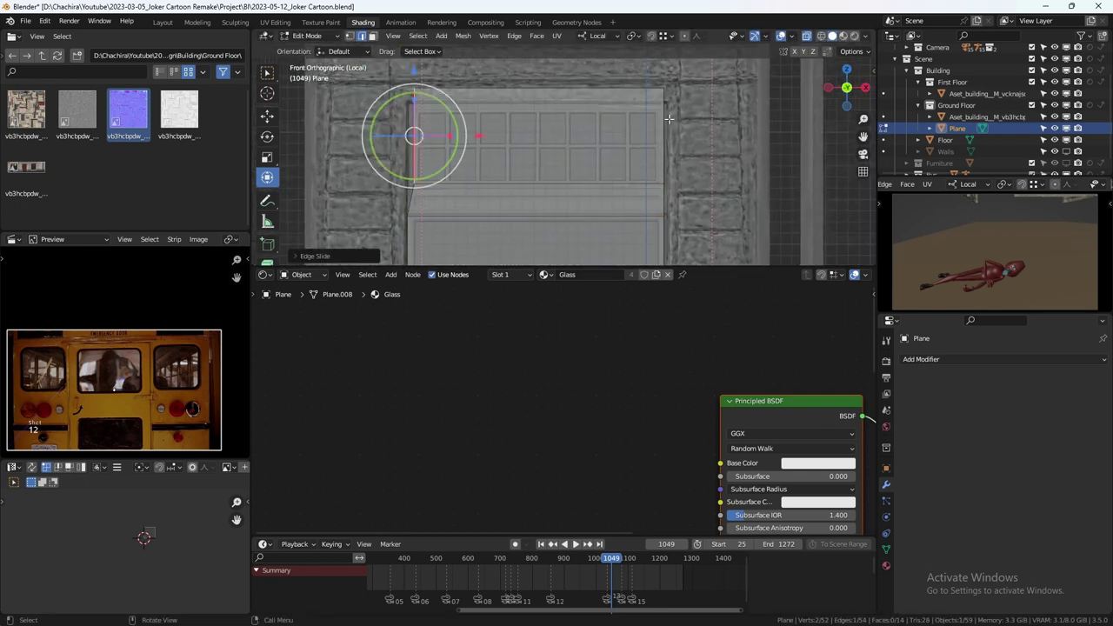
left_click(622, 98)
scroll(574, 217, "down", 2)
key("l")
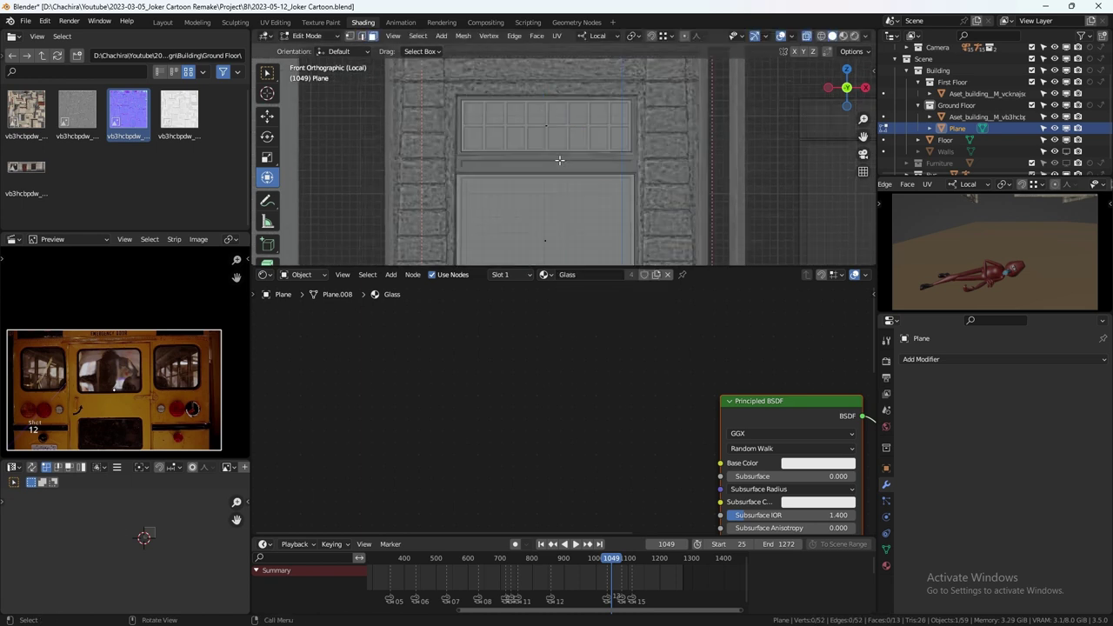
middle_click_drag(559, 161, 675, 113)
Leave Edit Mode and save the file
key("Tab")
key("ctrl+j")
key("ctrl+s")
Move the ground-floor facade along its local Y axis into place
scroll(806, 122, "down", 3)
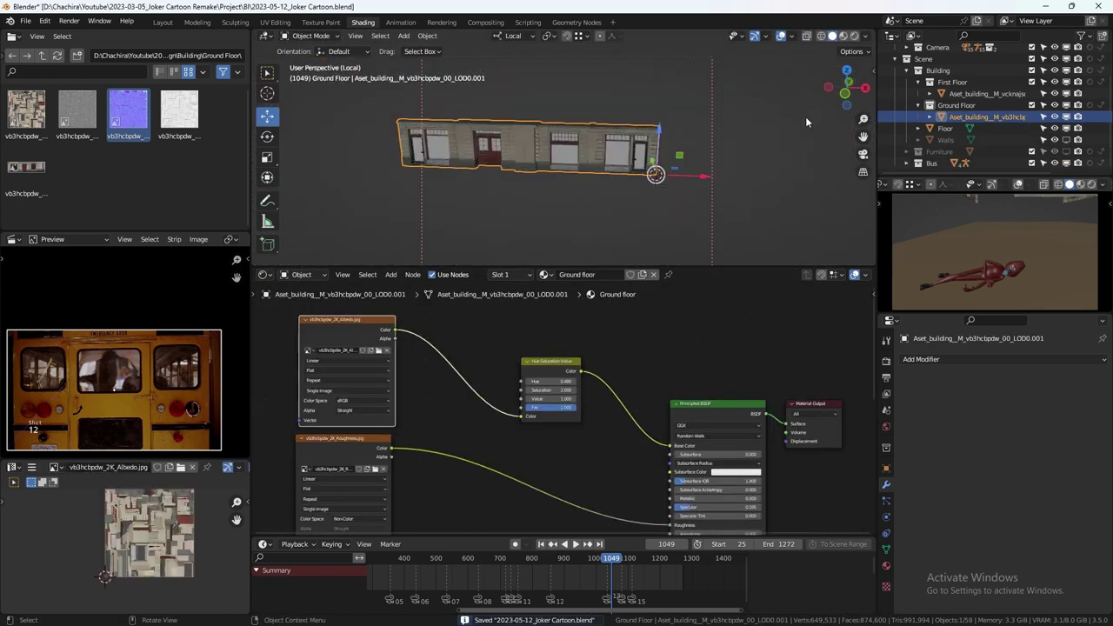
key("KP_7")
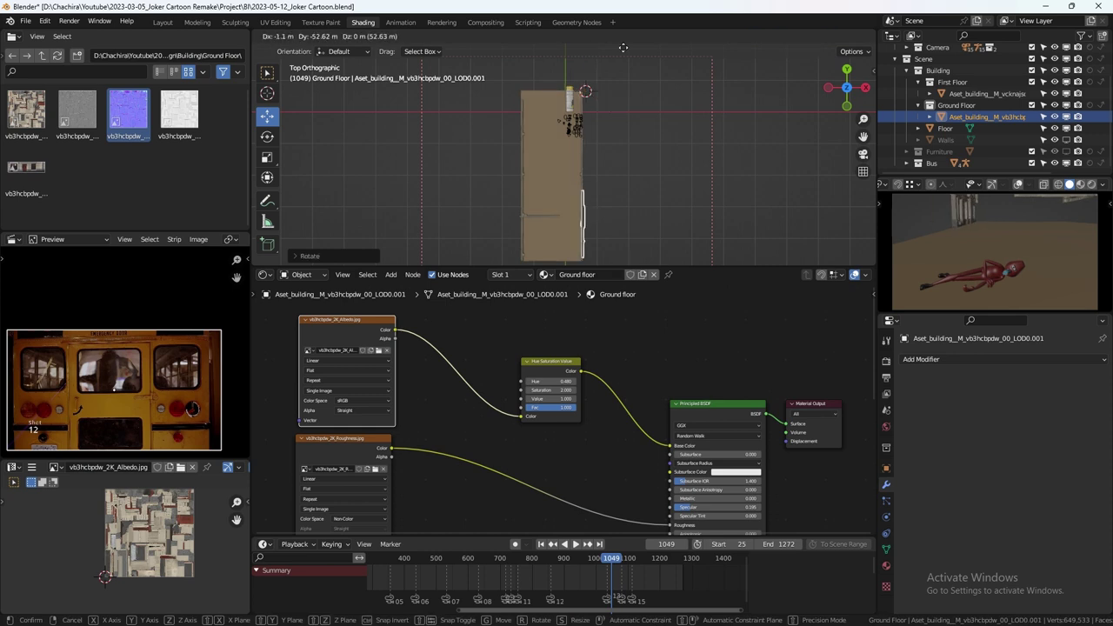
left_click(623, 47)
mouse_move(624, 47)
middle_mouse_down()
mouse_move(694, 170)
mouse_move(690, 187)
middle_mouse_up()
key("g")
key("y")
left_click(640, 217)
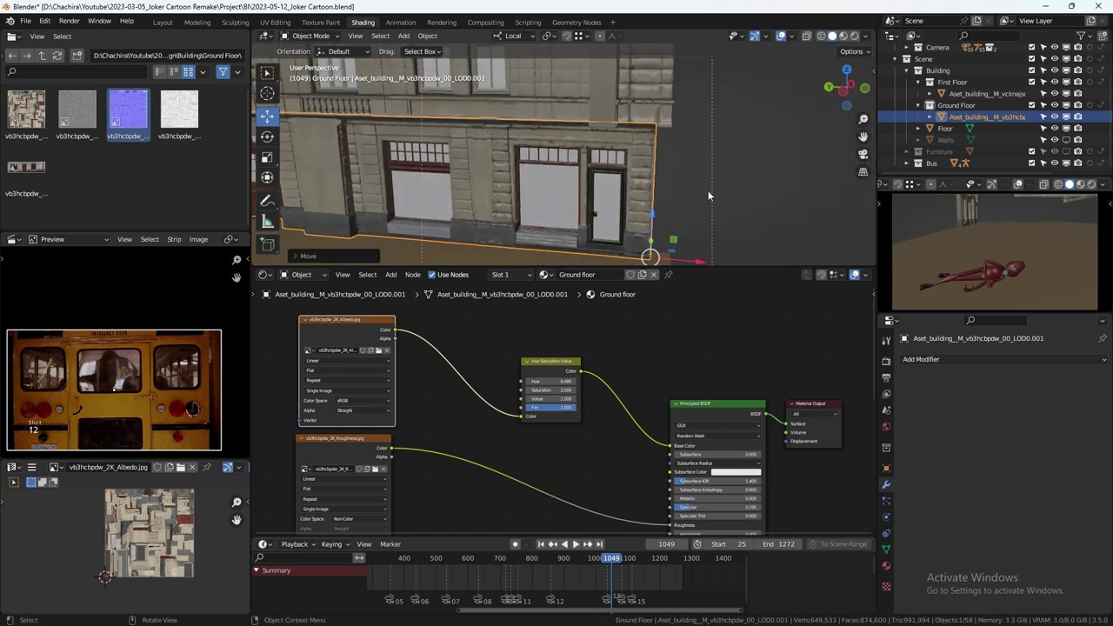
middle_click_drag(640, 218, 658, 192)
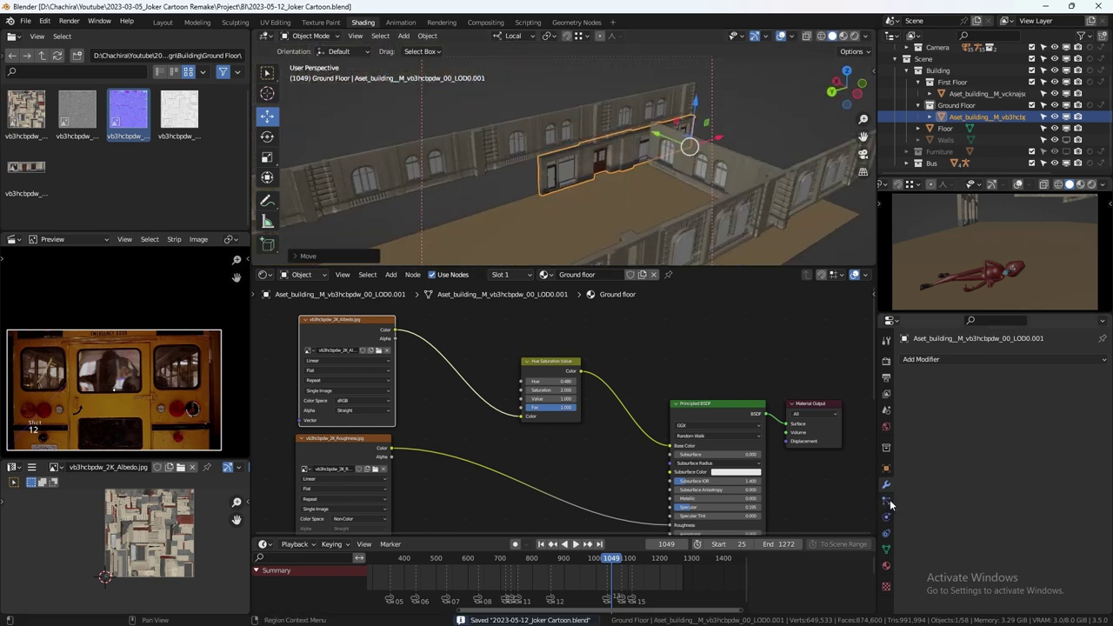
Add an Array modifier repeating the facade 3 times with Relative Offset X -1
left_click(922, 359)
left_click(887, 121)
type("-1.0")
key("Return")
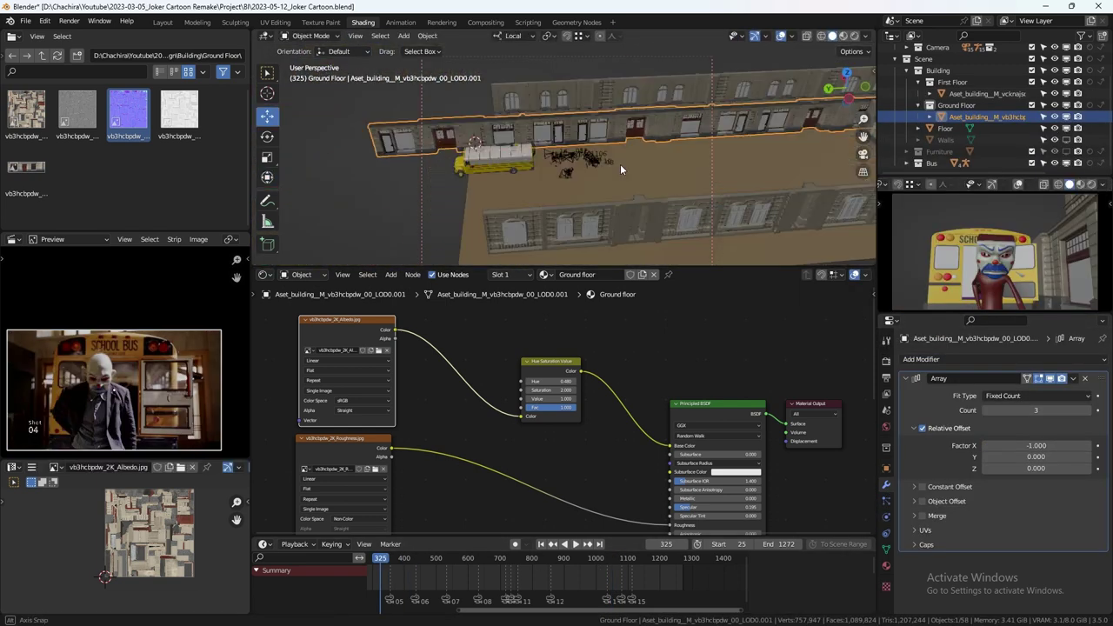
middle_click_drag(621, 169, 687, 174)
Shift the facade copy's mesh along local Y in Edit Mode, then return to Object Mode
key("Tab")
key("z")
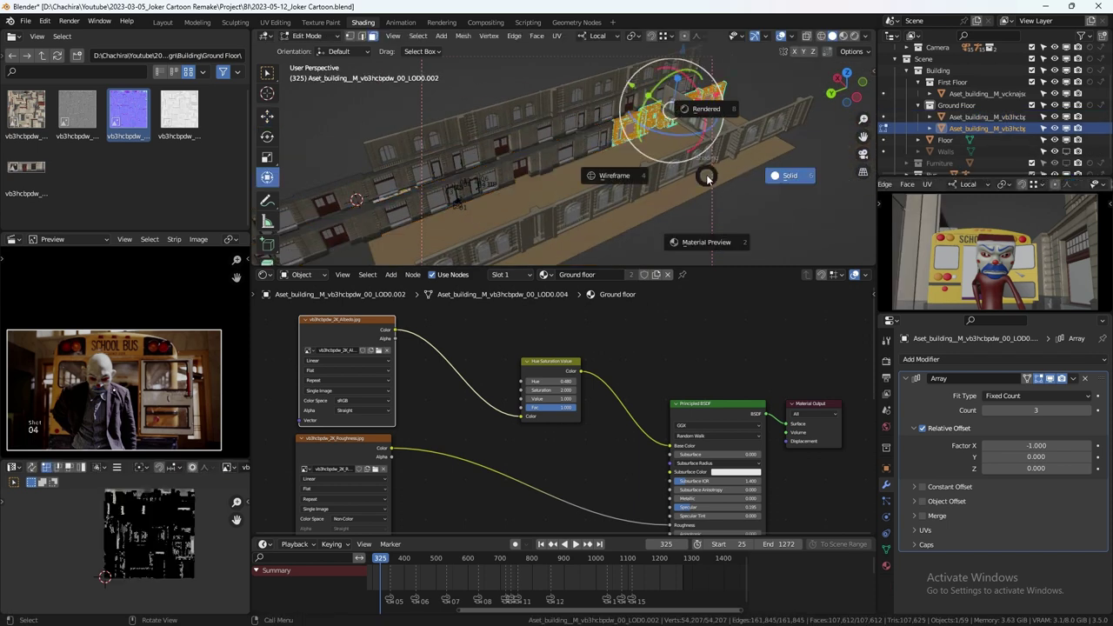
key("g")
scroll(688, 171, "up", 5)
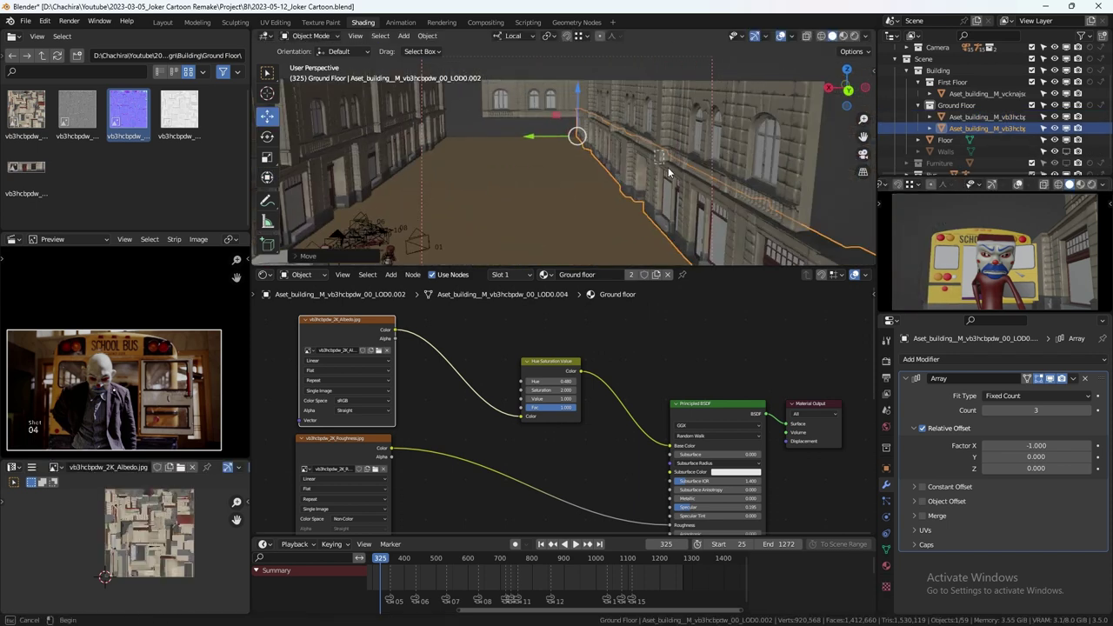
key("Escape")
key("Tab")
scroll(661, 165, "down", 5)
scroll(626, 156, "up", 3)
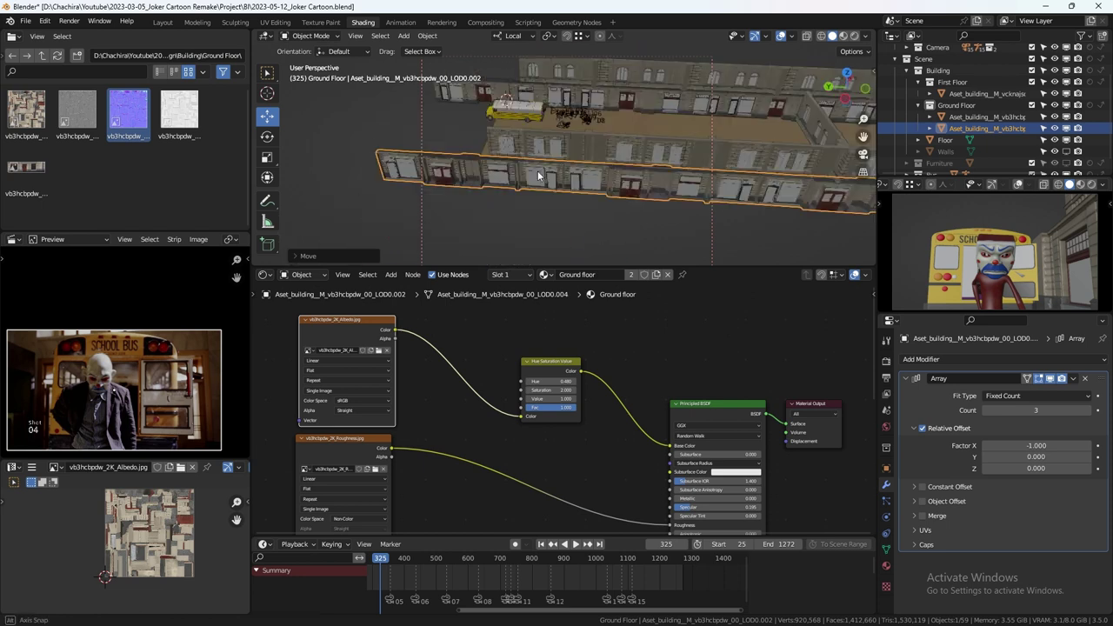
From the top view, start moving another facade copy along local X
key("KP_7")
middle_click_drag(600, 154, 586, 133)
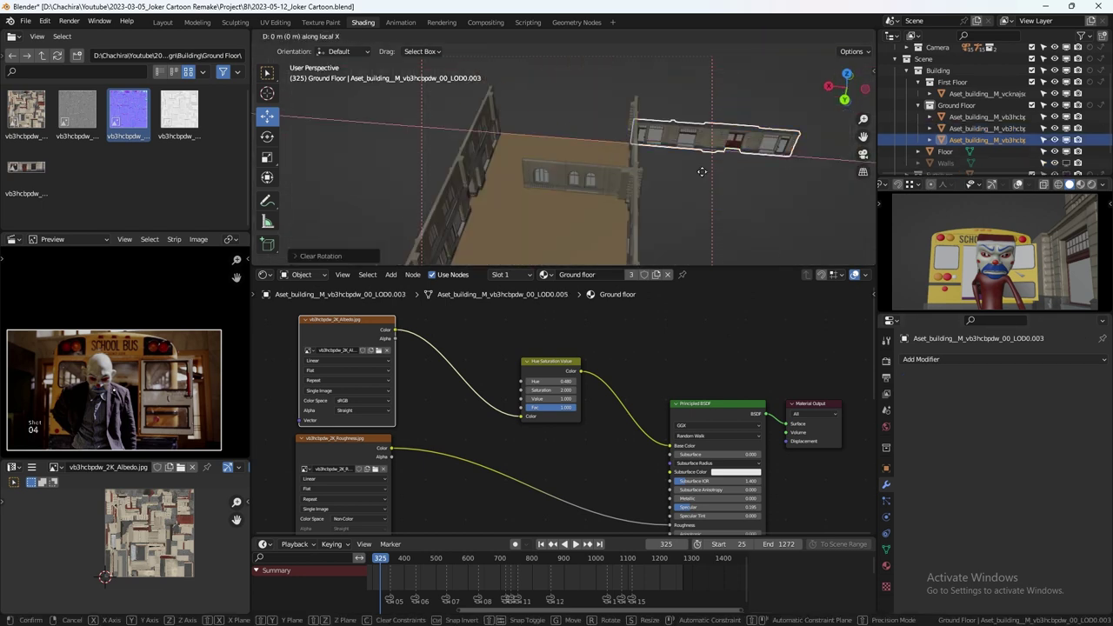
scroll(585, 133, "down", 3)
key("g")
key("x")
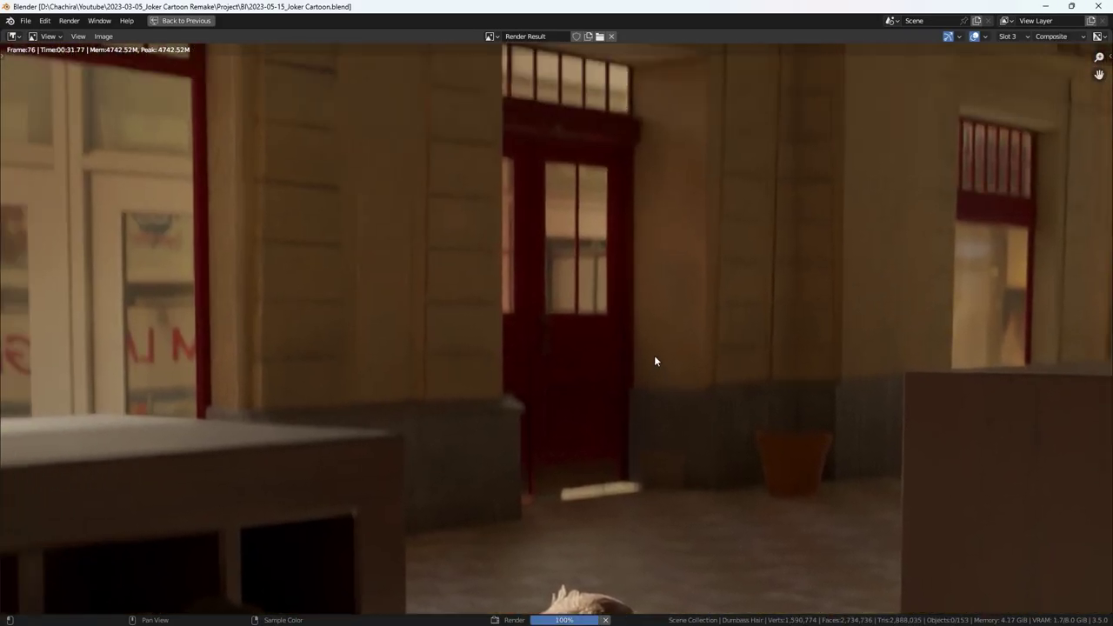
Leave the full-window Render Result of frame 76 and go back to the Compositing workspace
key("F11")
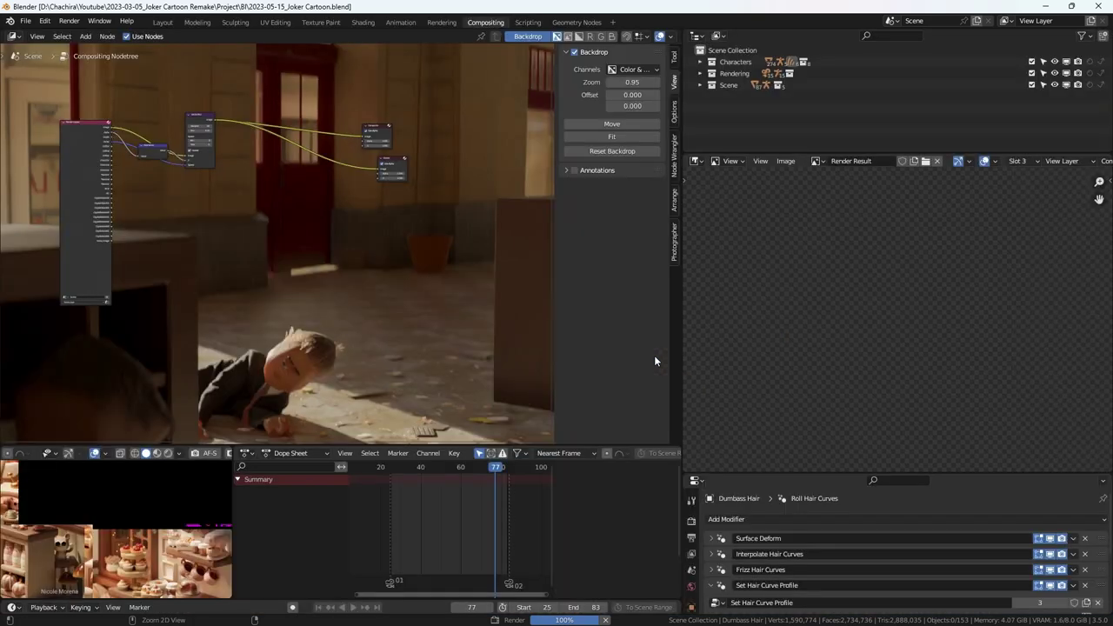